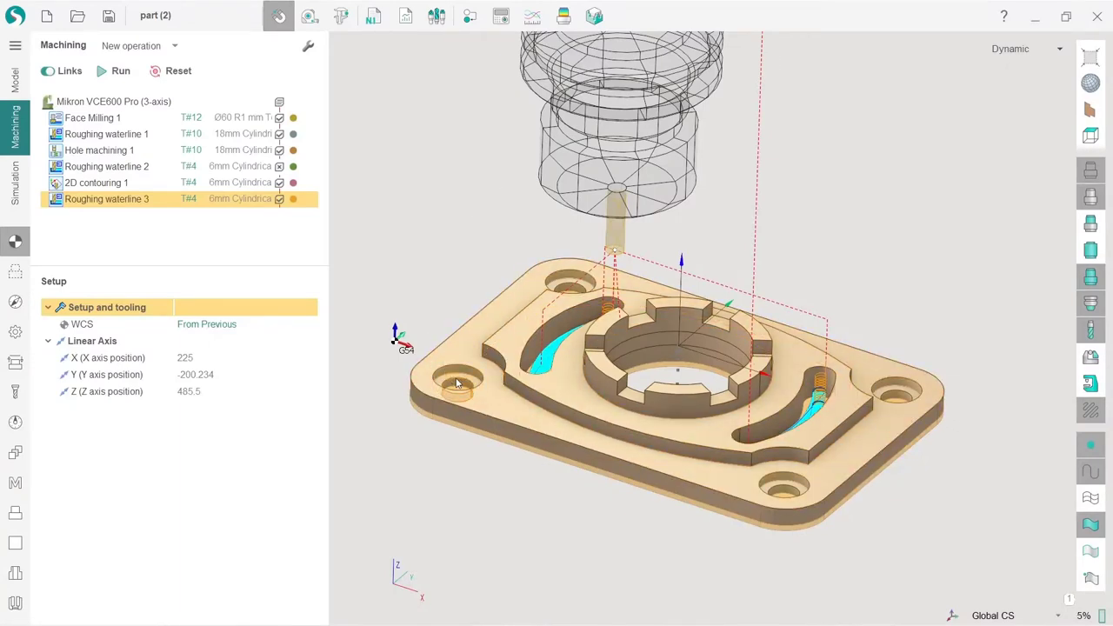
Step: Create a hole machining operation for the four 10 mm corner holes, accepting the 10mm Tap as its tool
scroll(456, 386, up, 2)
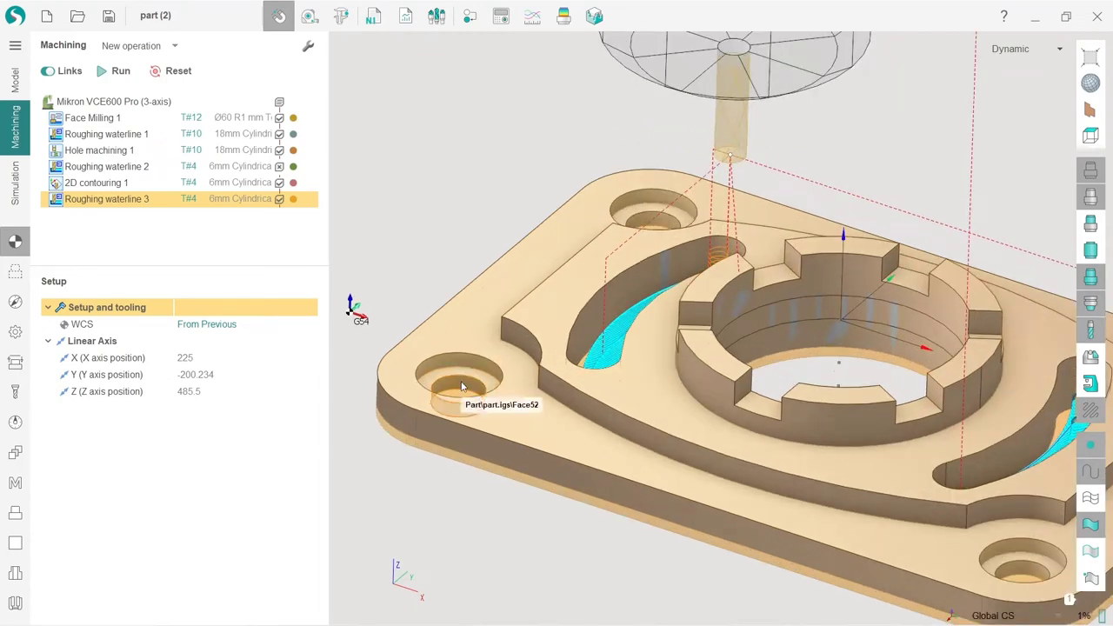
scroll(426, 330, down, 4)
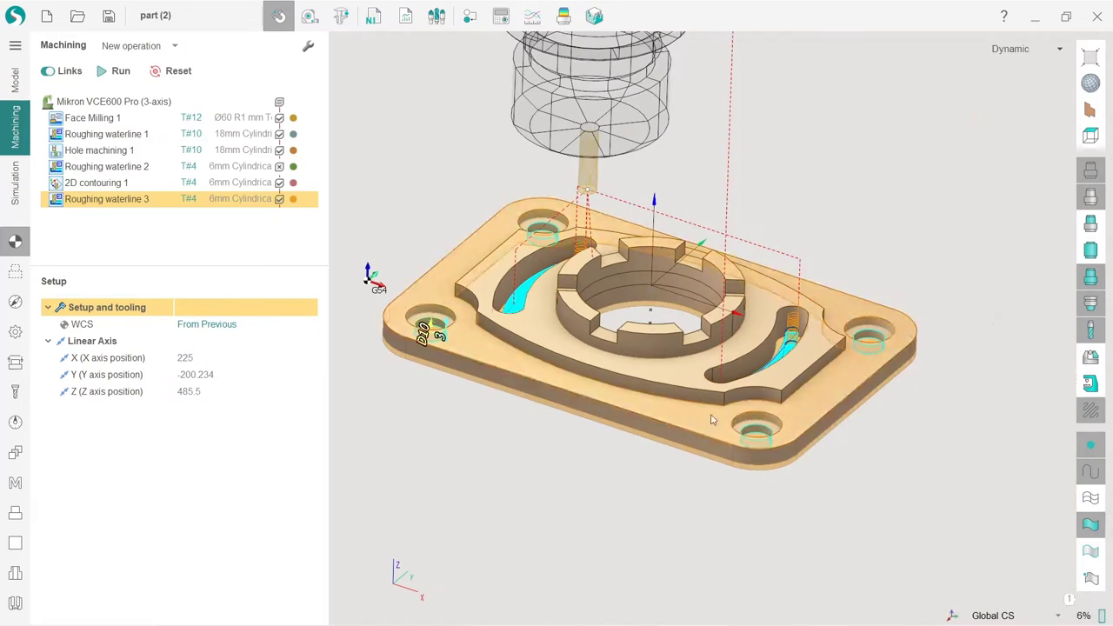
click(174, 45)
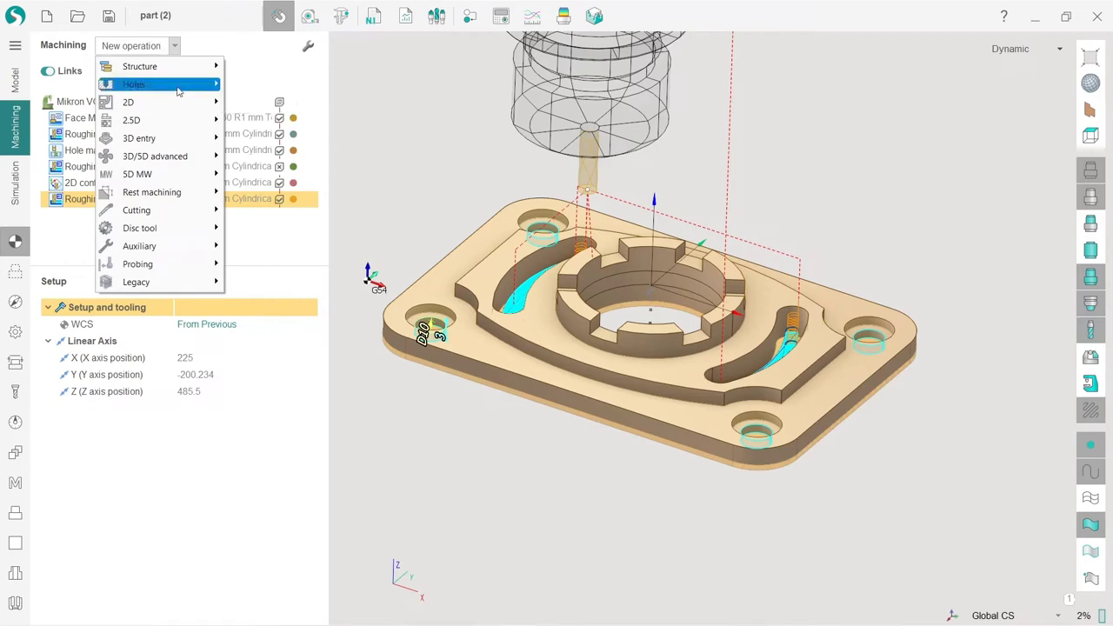
mouse_move(177, 85)
click(261, 85)
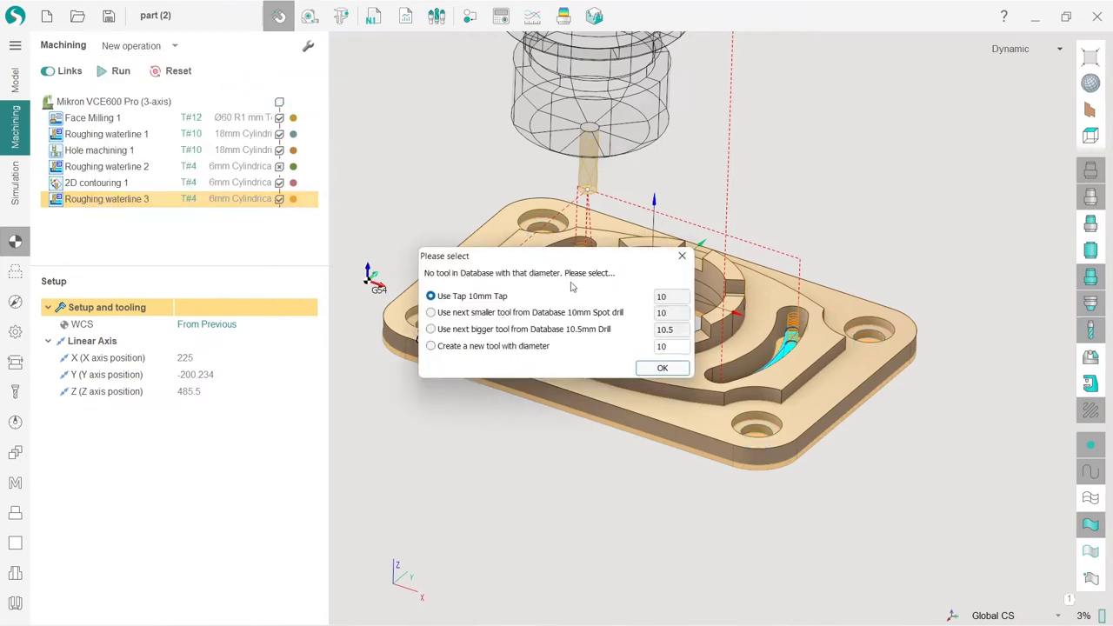
drag(534, 255, 564, 285)
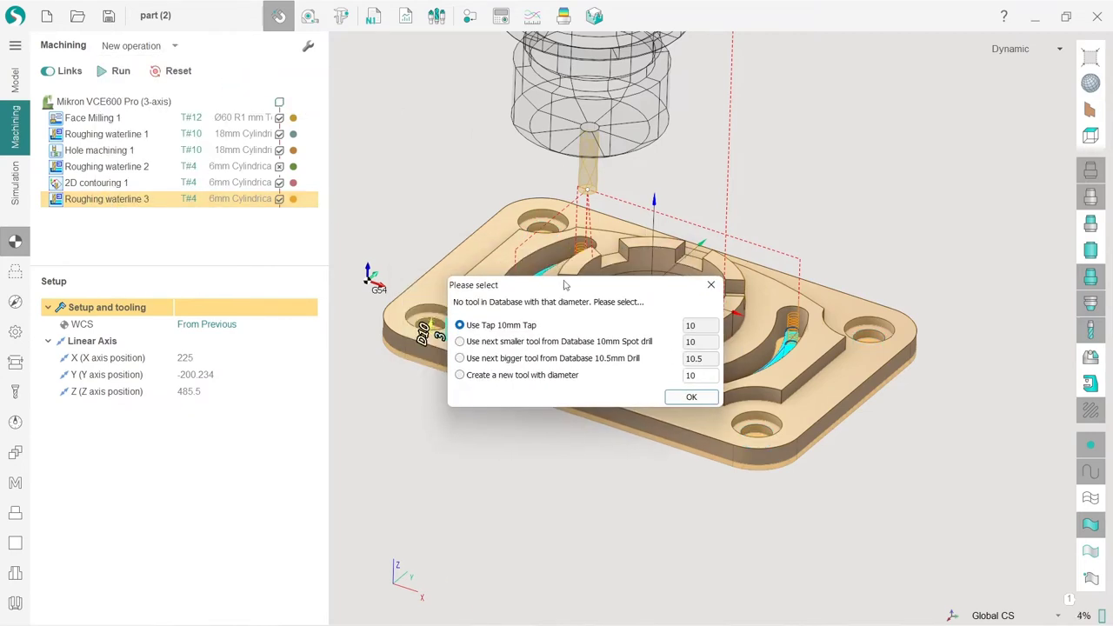
click(691, 398)
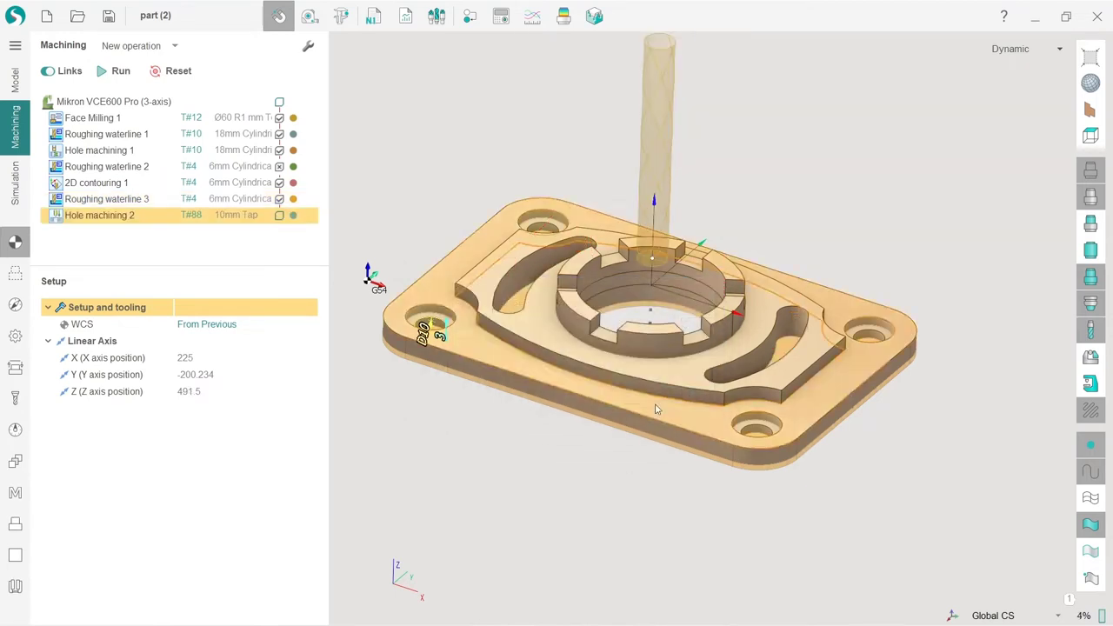
Step: Replace the tool of Hole machining 2 with the 10mm Drill from the Metric-Low Carbon Steel library, filtering the tool types to drills
click(232, 217)
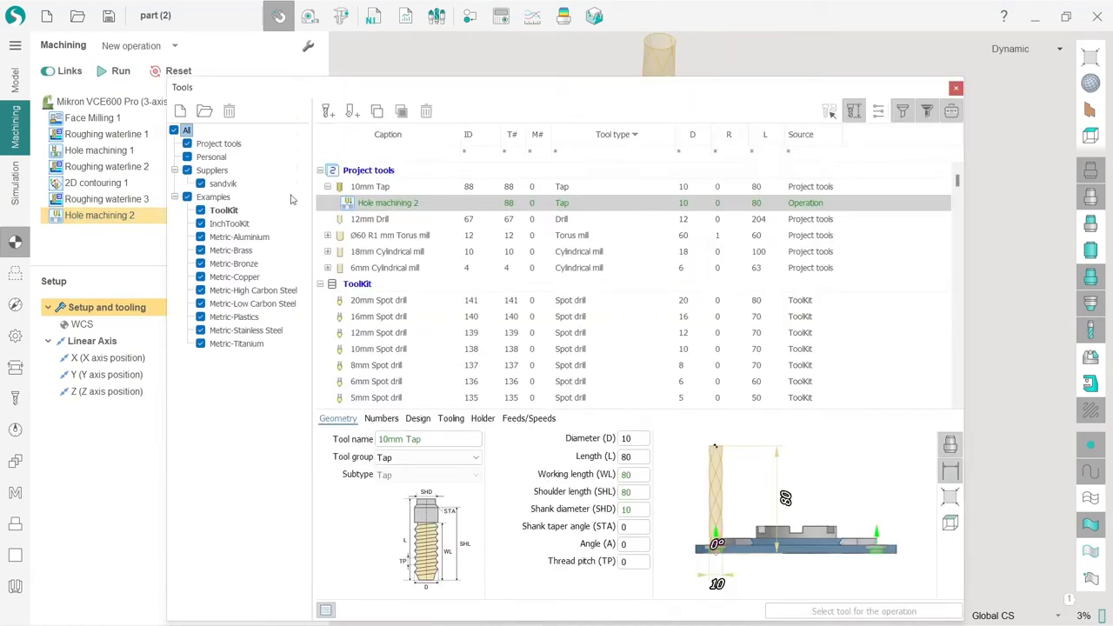
click(254, 290)
click(256, 304)
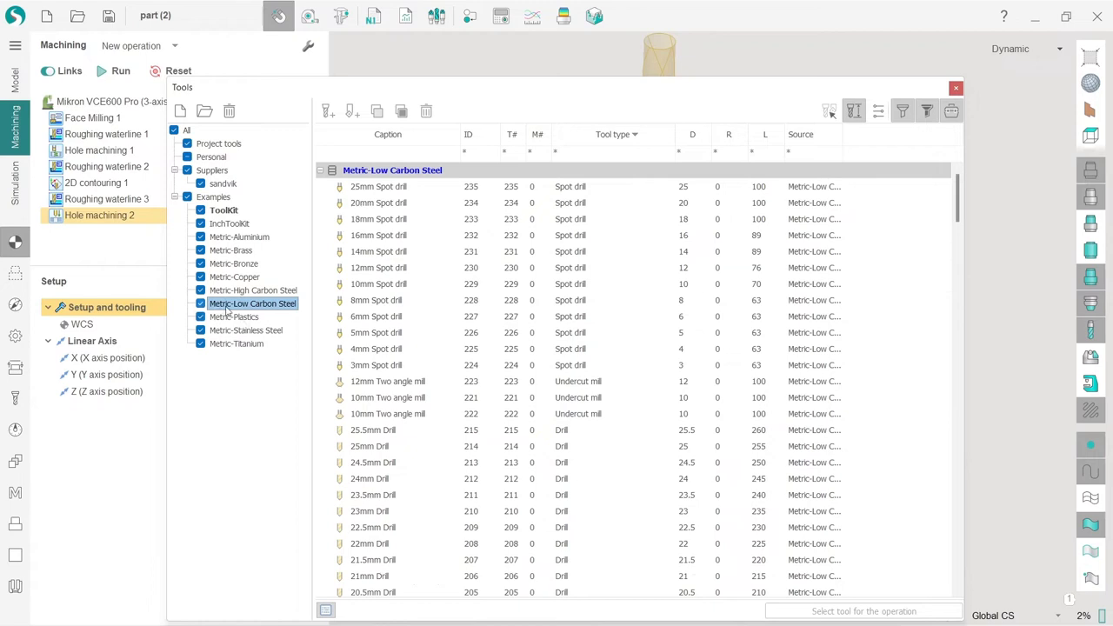
click(614, 155)
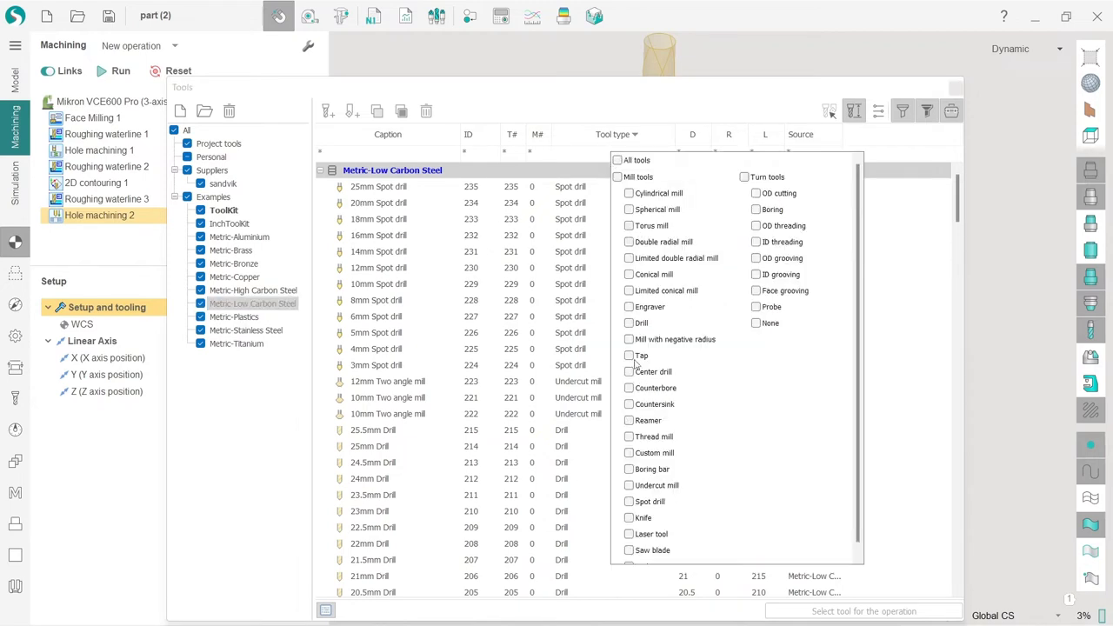
click(899, 362)
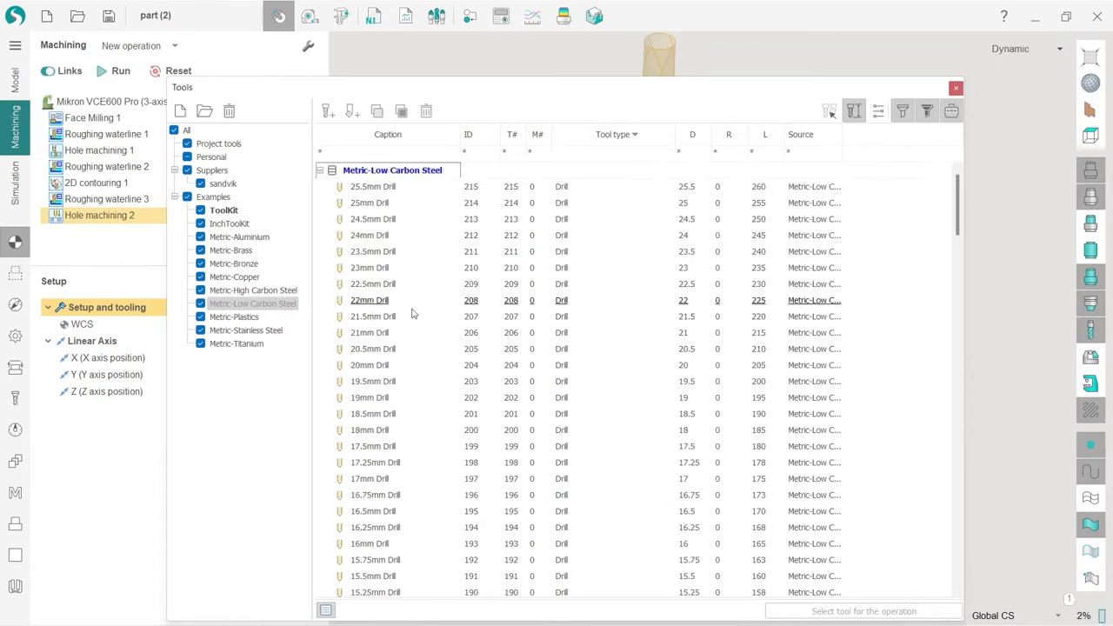
scroll(391, 444, down, 10)
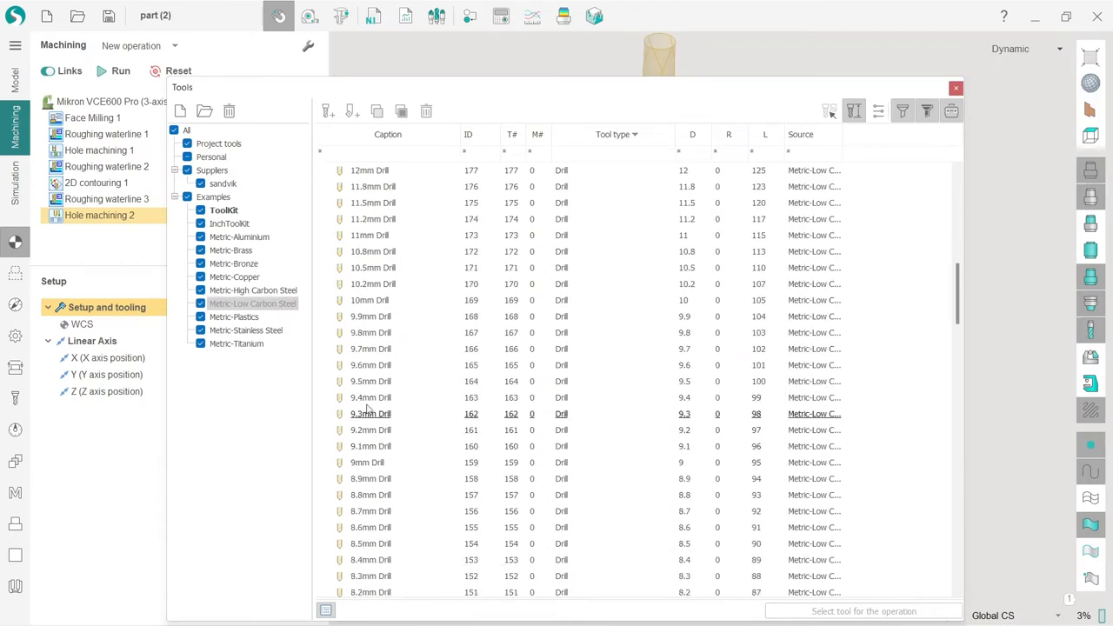
click(373, 300)
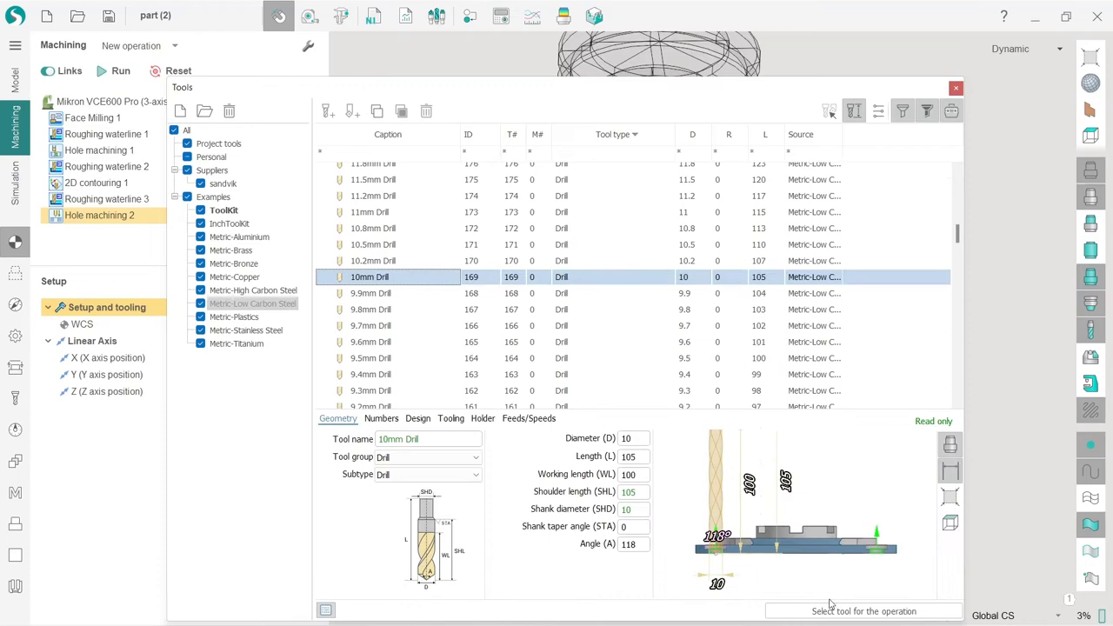
click(840, 612)
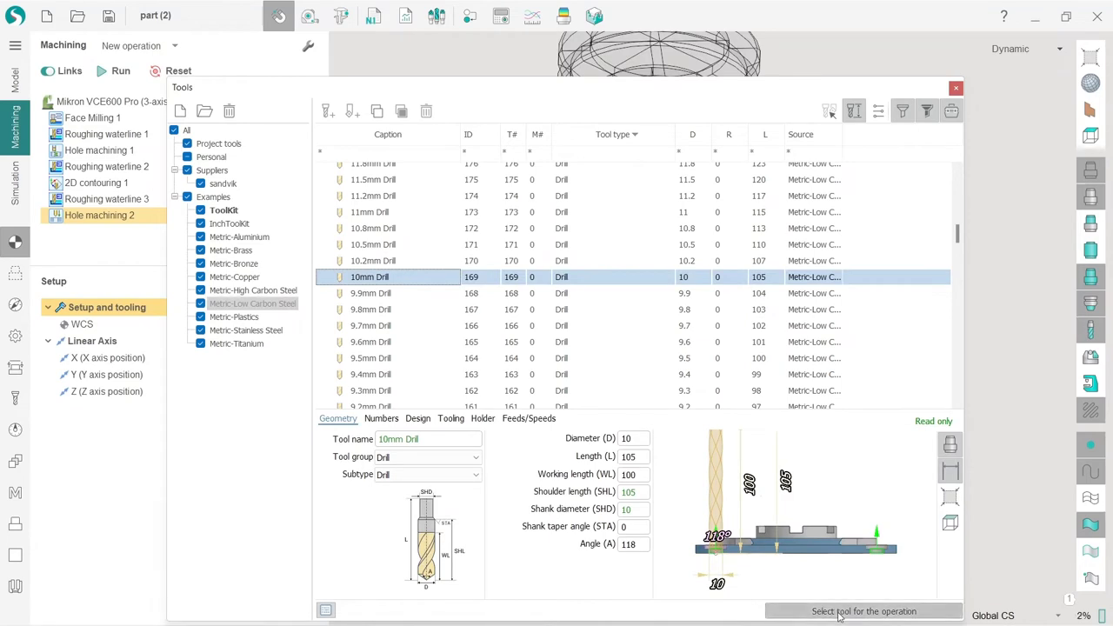
Step: Select all four holes in the job assignment of Hole machining 2
scroll(633, 379, up, 3)
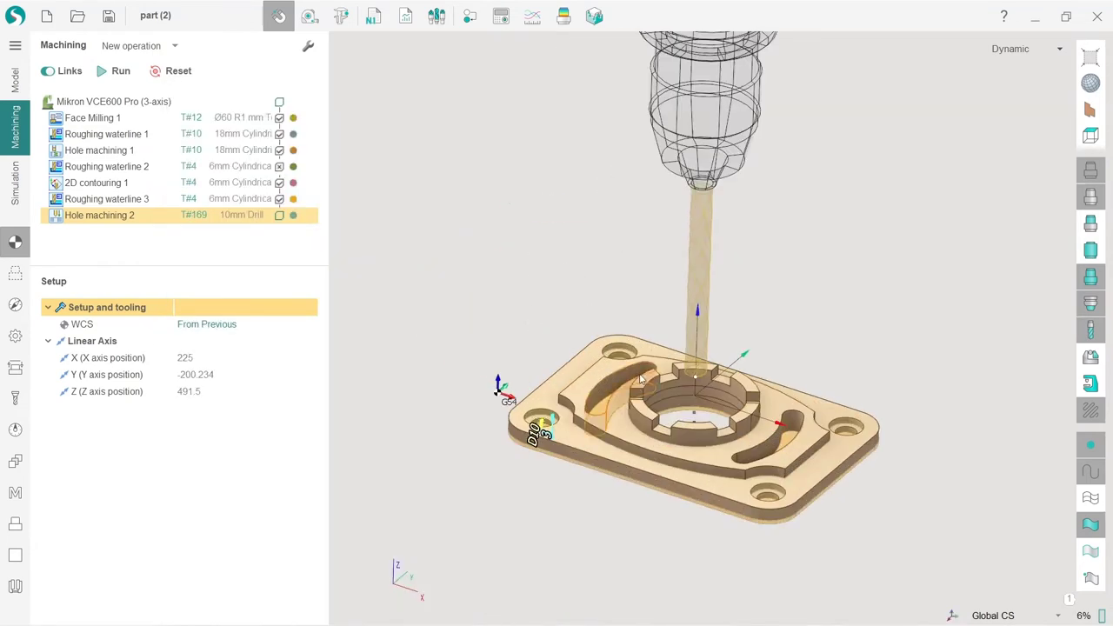
scroll(536, 436, up, 4)
middle_drag(537, 435, 569, 448)
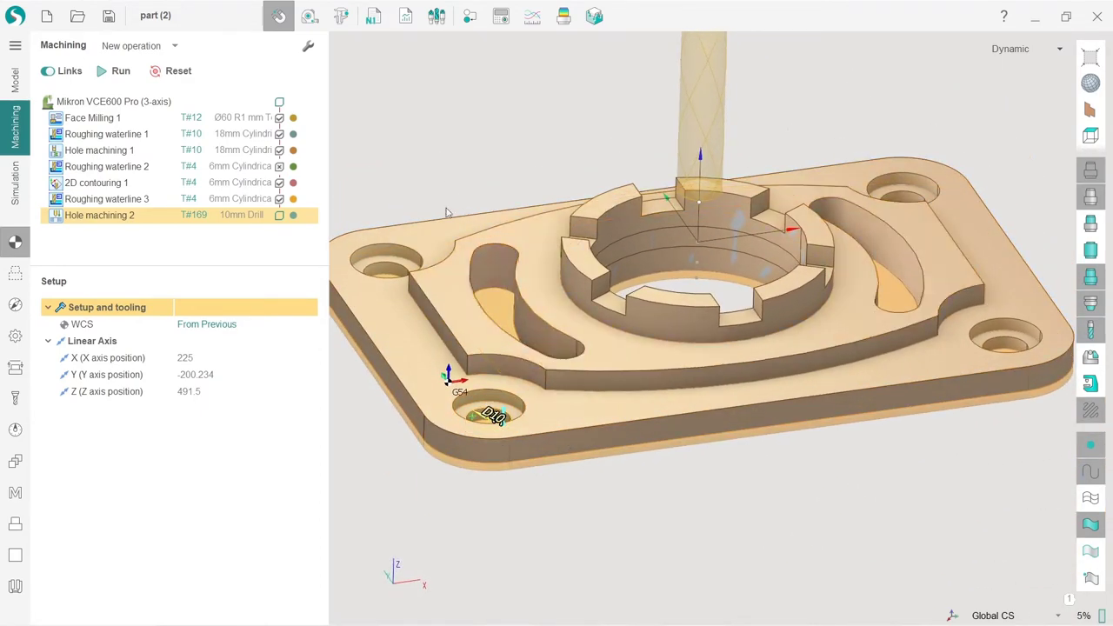
click(15, 272)
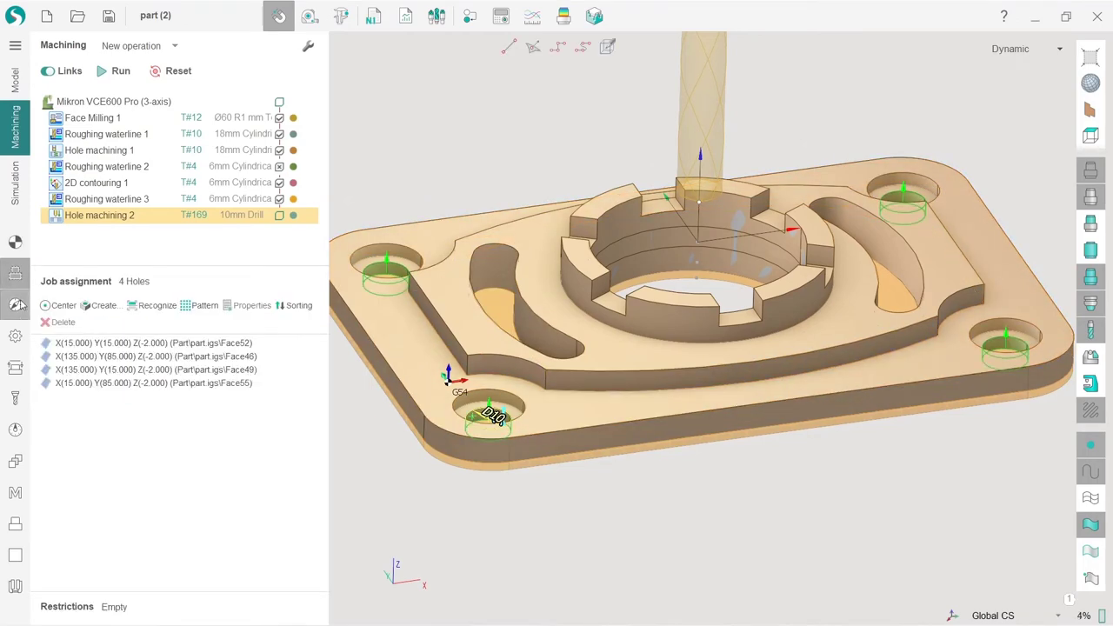
shift+click(134, 385)
middle_drag(641, 447, 619, 395)
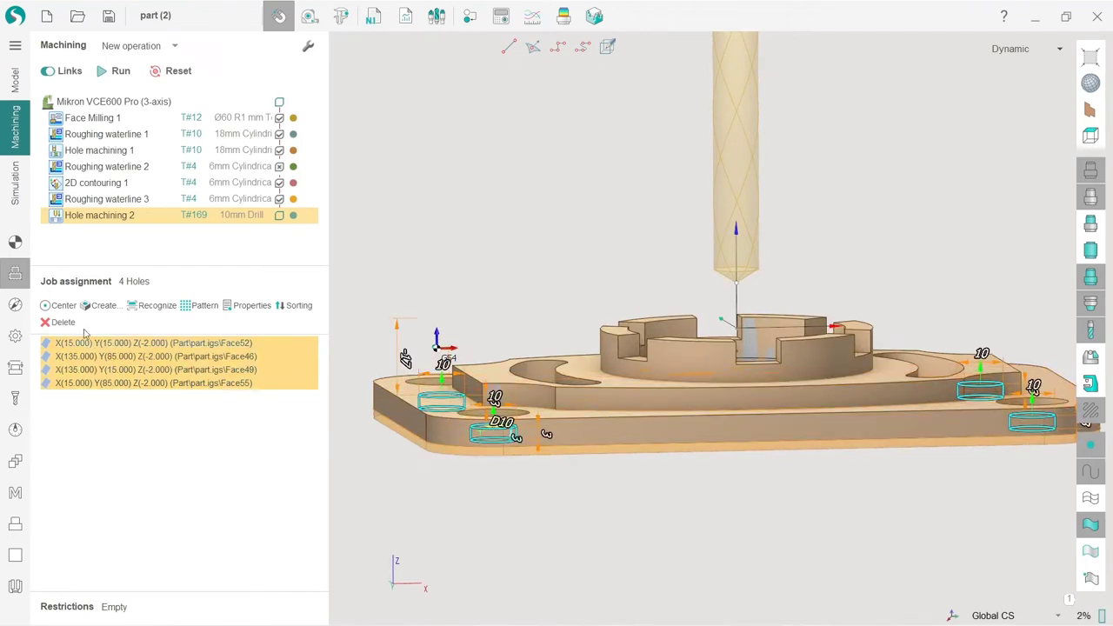
click(98, 396)
click(100, 343)
shift+click(122, 383)
Step: Raise the tops of the selected holes to the plate's upper surface, making them about 6 mm deep
right_drag(488, 486, 491, 449)
scroll(492, 449, up, 3)
scroll(501, 446, down, 2)
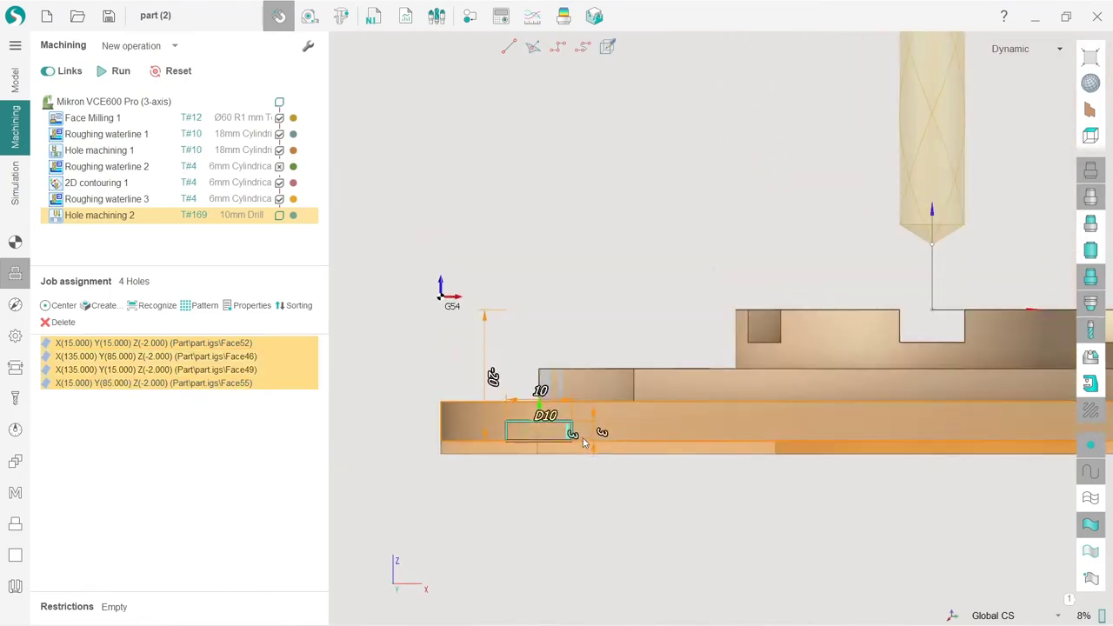
scroll(487, 430, up, 2)
drag(487, 422, 492, 385)
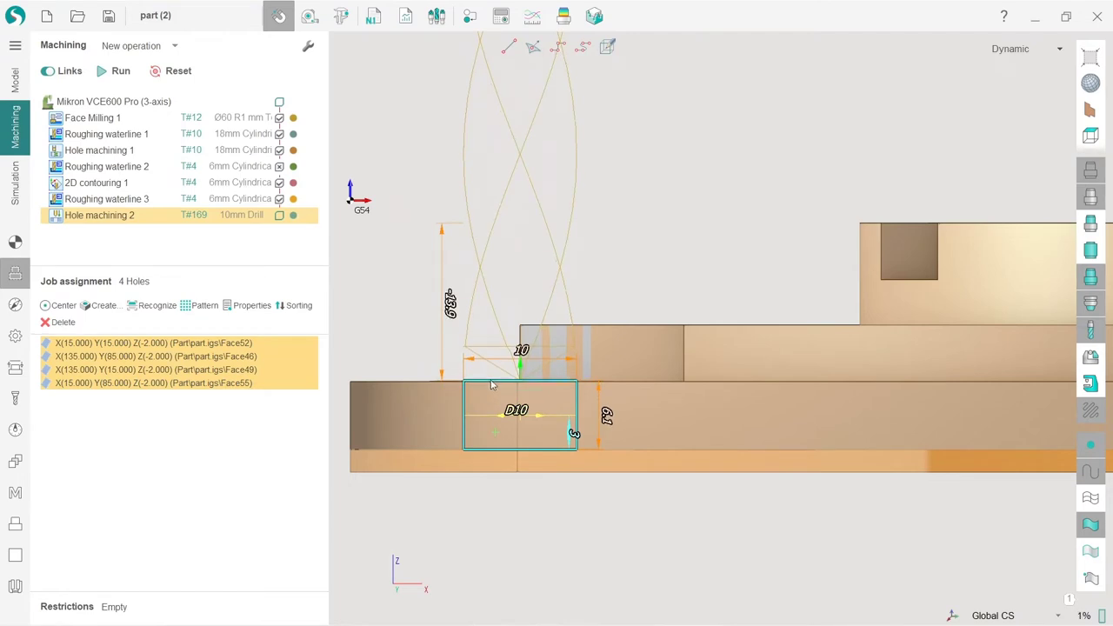
scroll(489, 383, up, 5)
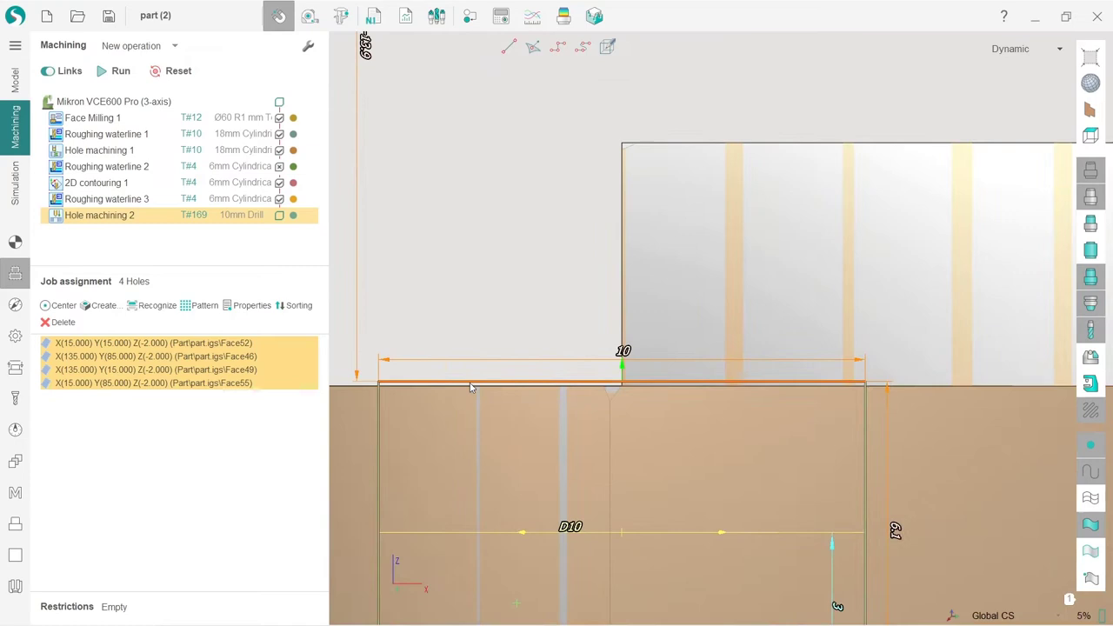
Step: Extend the bottoms of the four holes below the stock, to a depth of about 11.35 mm
scroll(527, 310, down, 2)
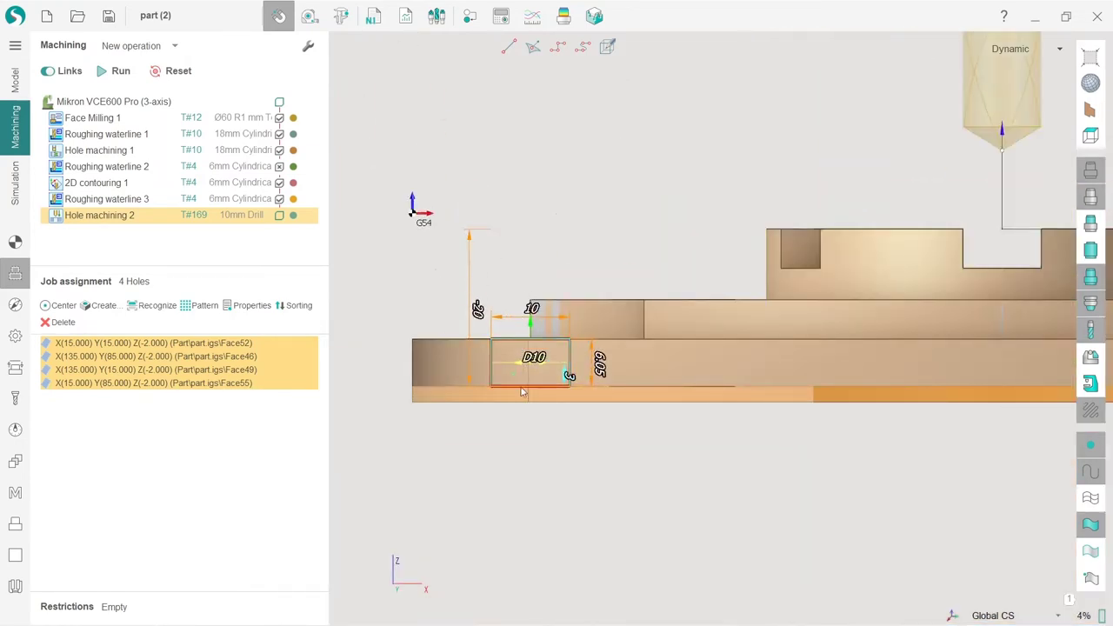
drag(521, 391, 522, 434)
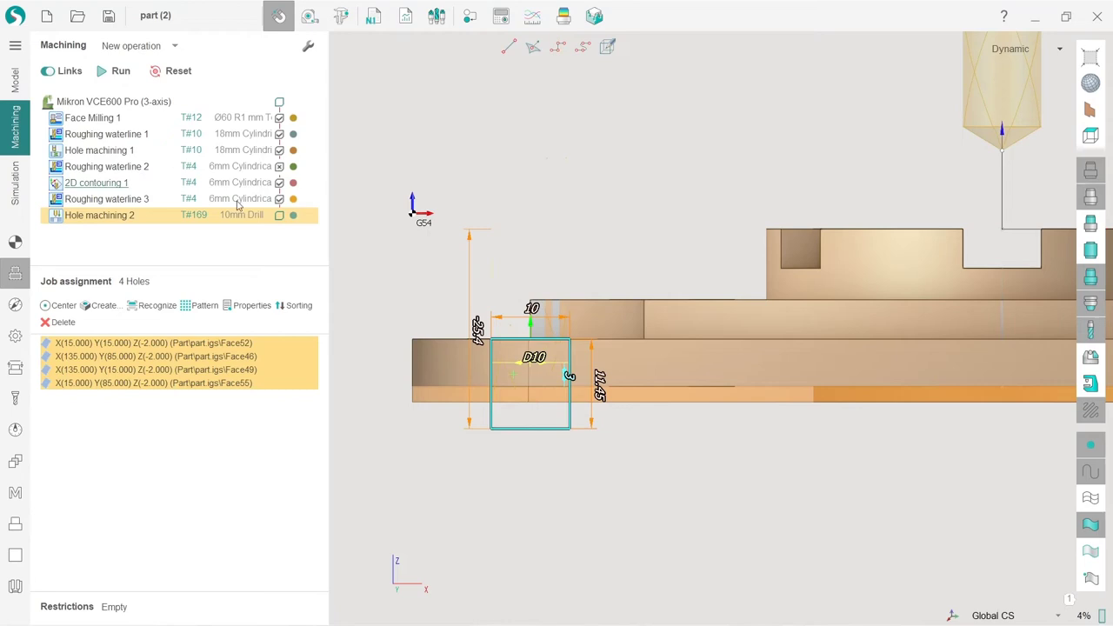
mouse_move(514, 429)
mouse_down()
mouse_move(514, 450)
mouse_move(518, 432)
mouse_up()
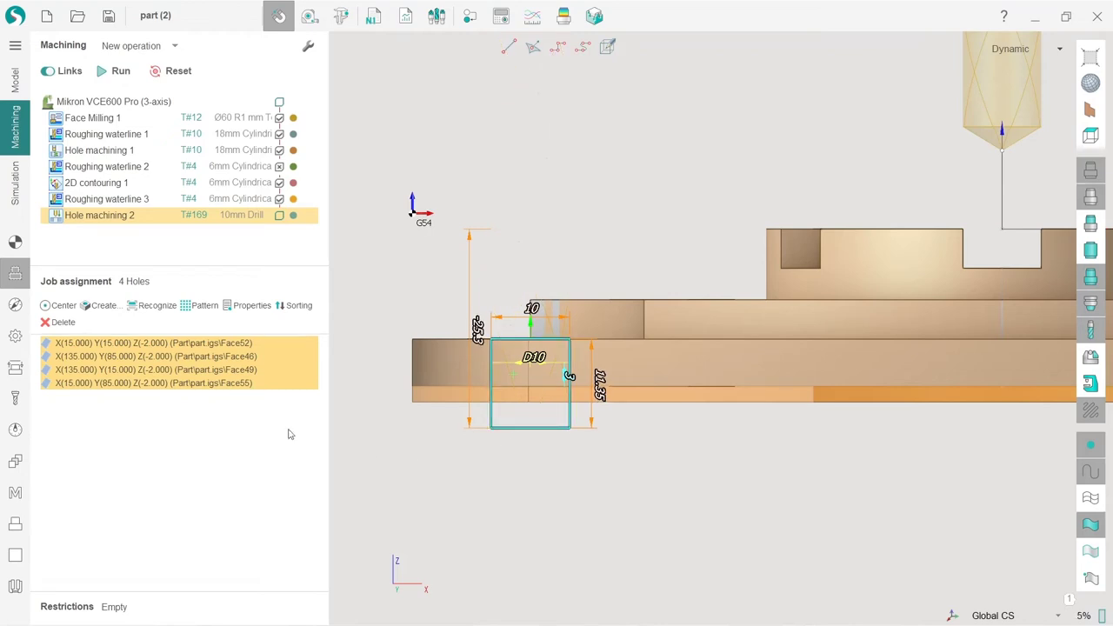
Step: Review the strategy and parameter settings of Hole machining 2
click(16, 336)
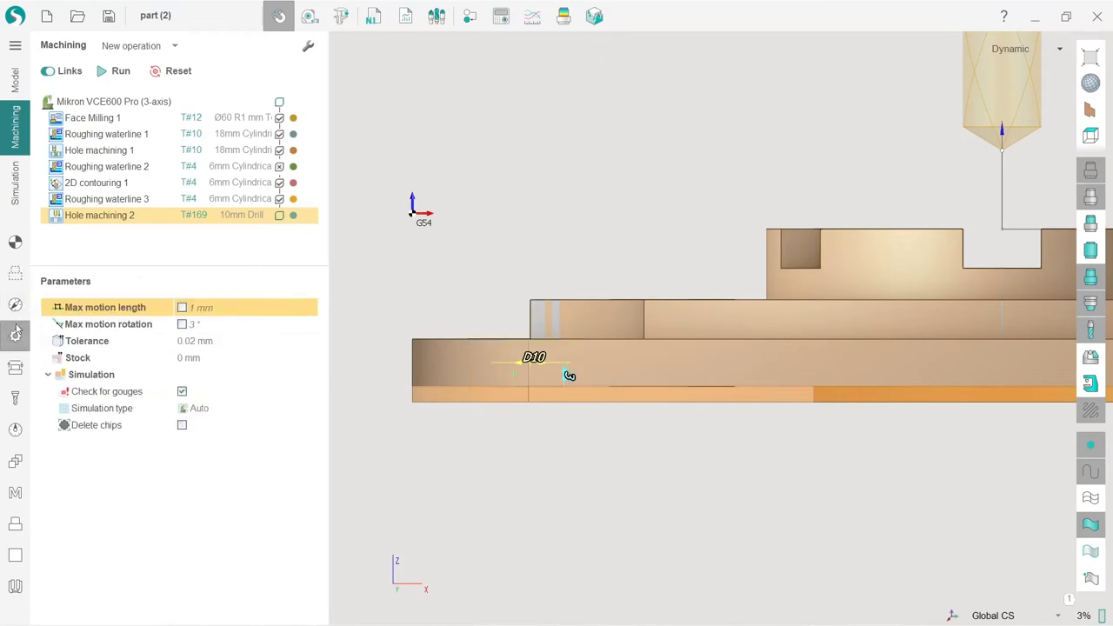
click(16, 305)
click(16, 336)
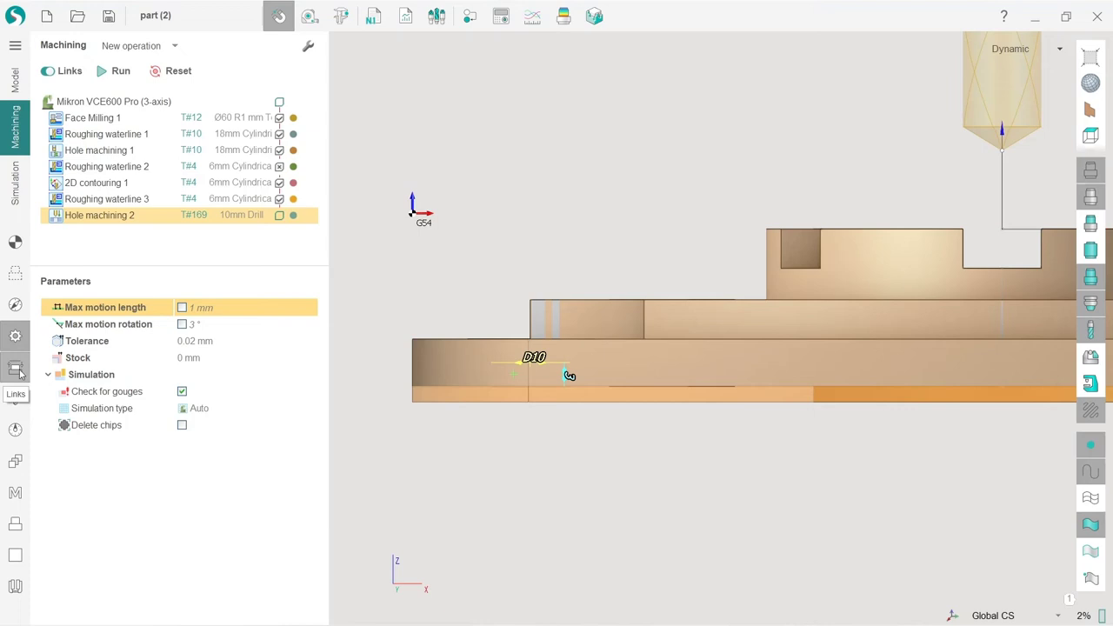
click(16, 304)
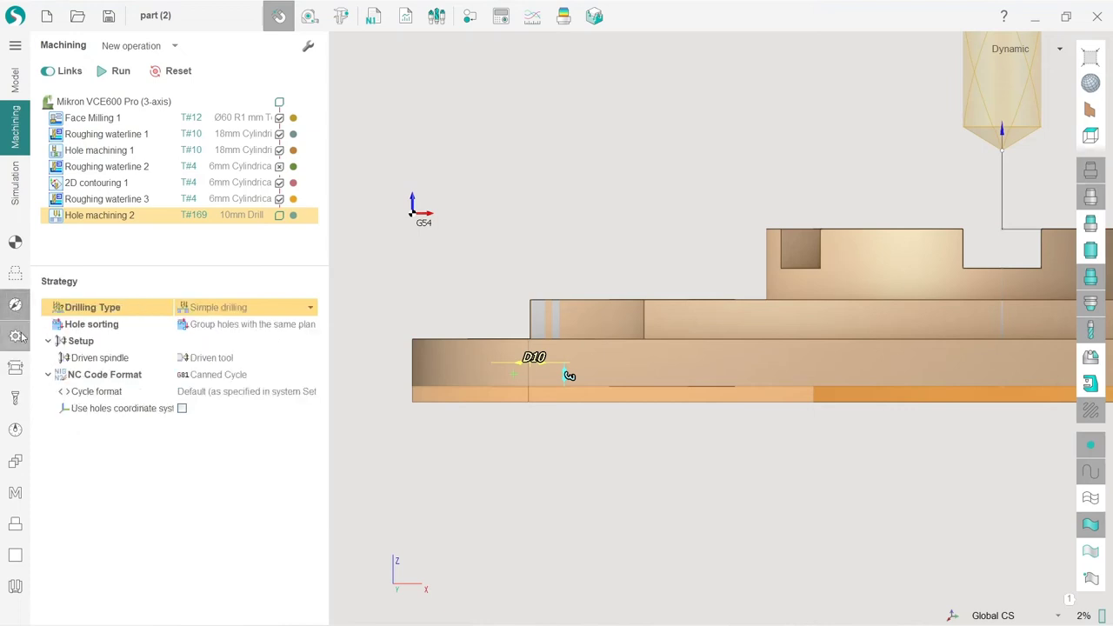
click(18, 337)
Step: Inspect the diameter, Z limits and drill tip compensation of the first hole without changing them
click(15, 273)
click(87, 344)
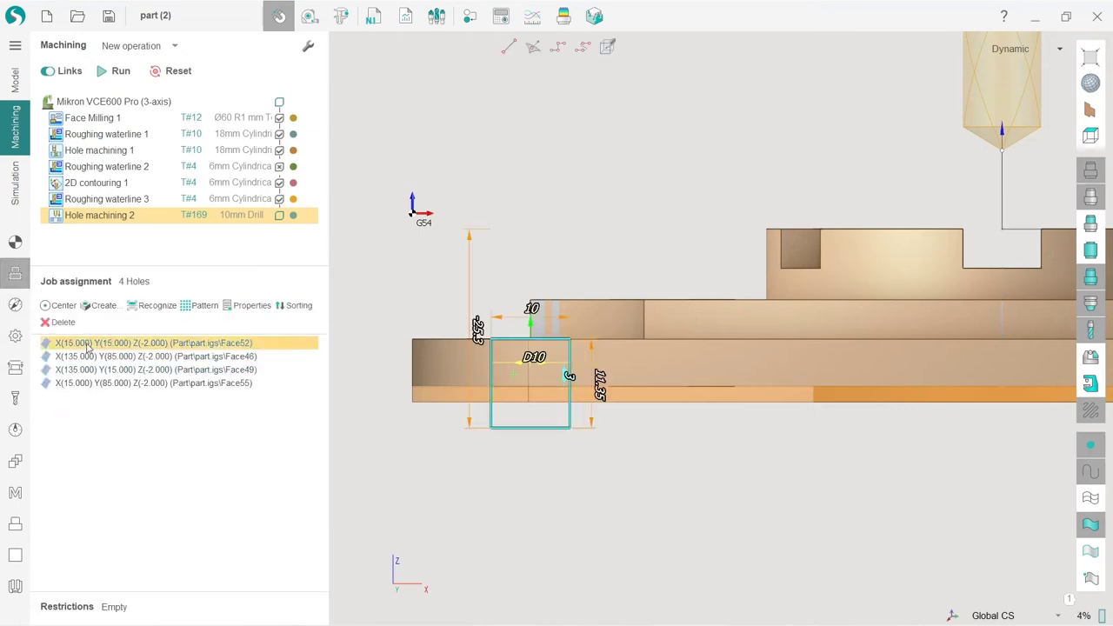
click(233, 309)
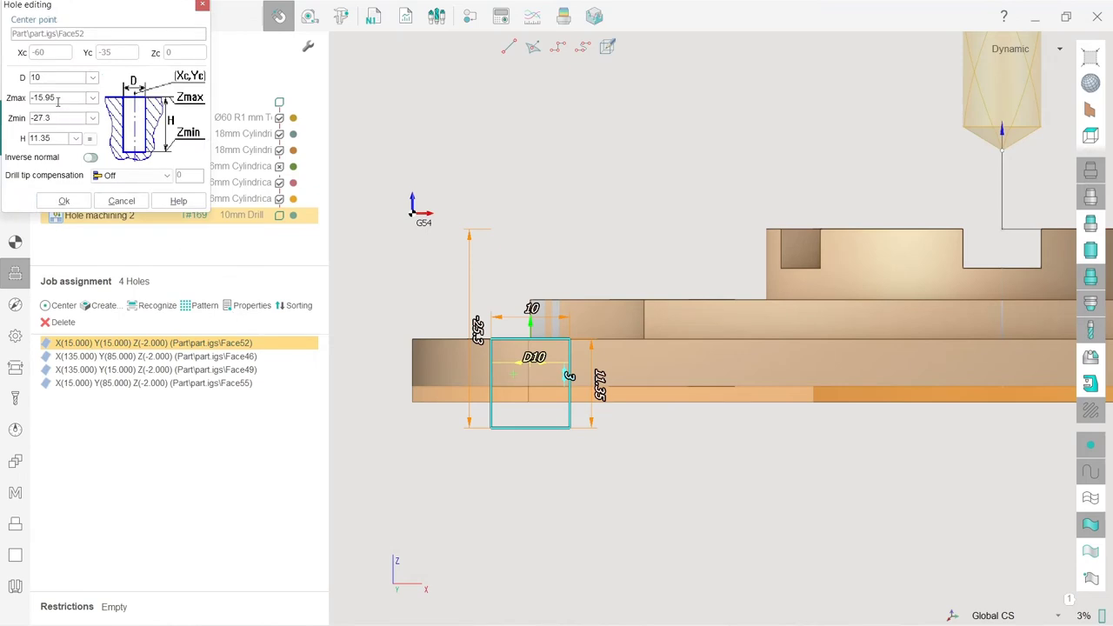
click(122, 201)
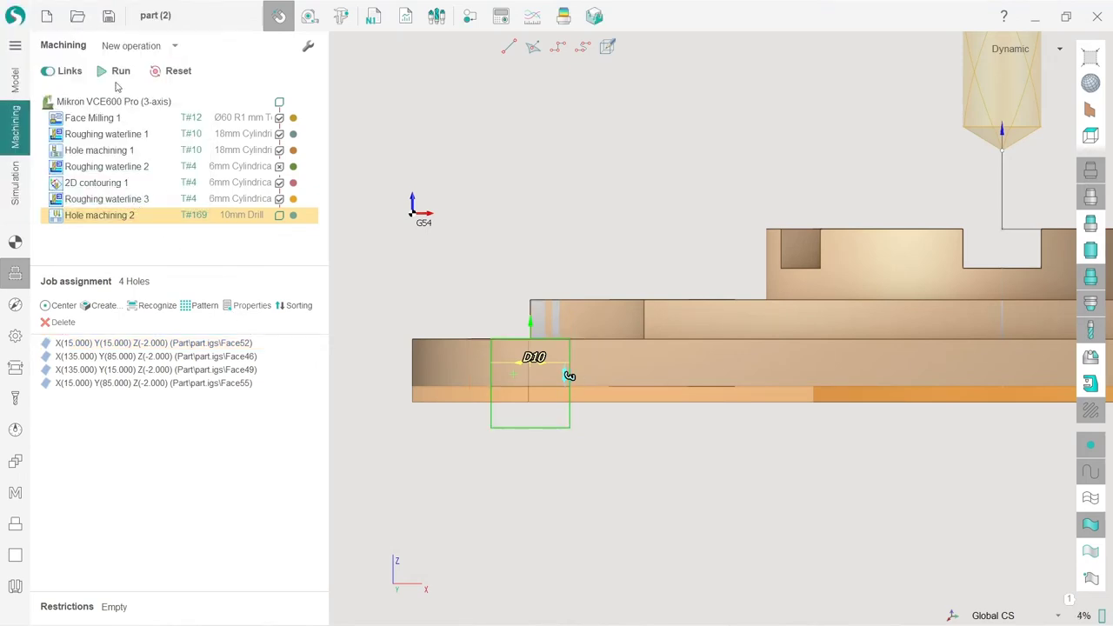
Step: Calculate the drilling toolpath for Hole machining 2 and inspect it on the part in an isometric view
click(116, 76)
middle_drag(525, 313, 619, 369)
scroll(613, 370, down, 8)
scroll(614, 348, up, 5)
Step: Review the available drilling types in the strategy of Hole machining 2, keeping Simple drilling
click(14, 305)
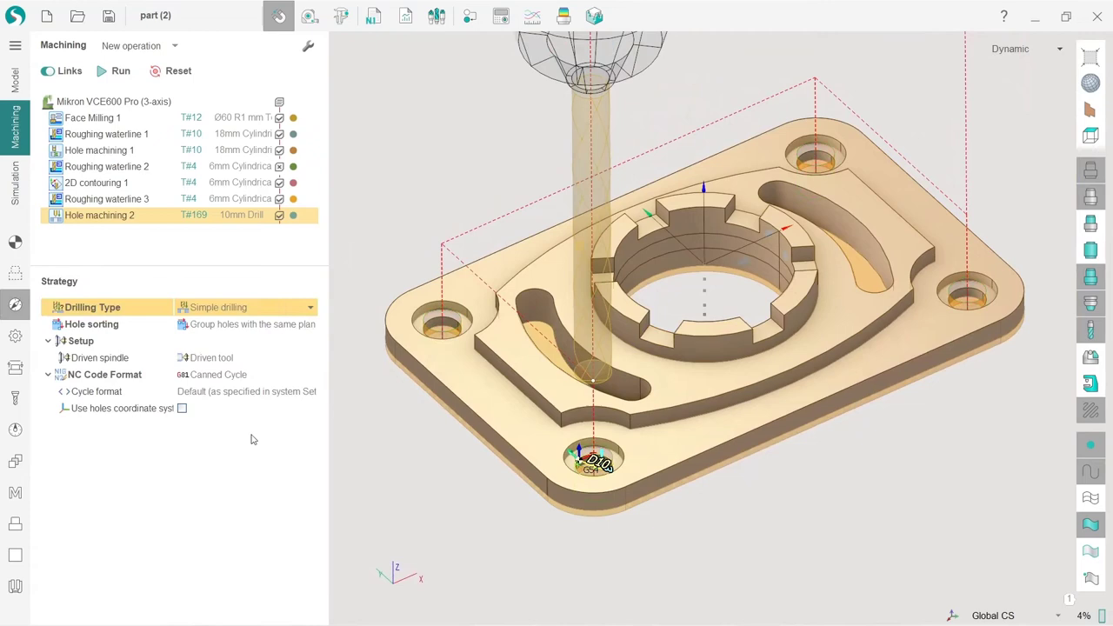
click(244, 307)
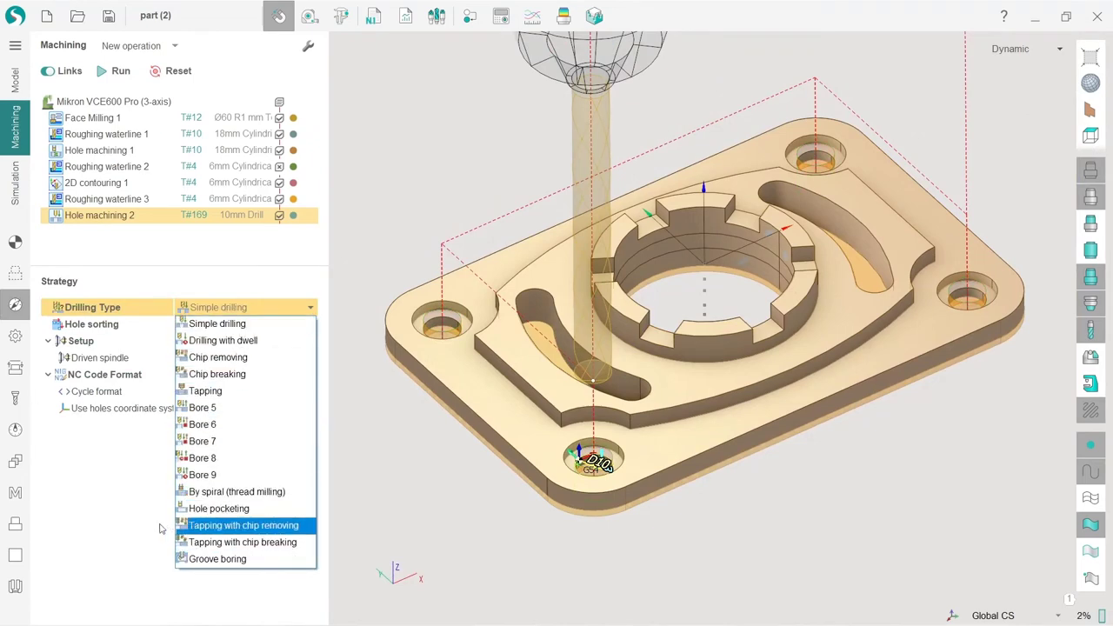
click(101, 525)
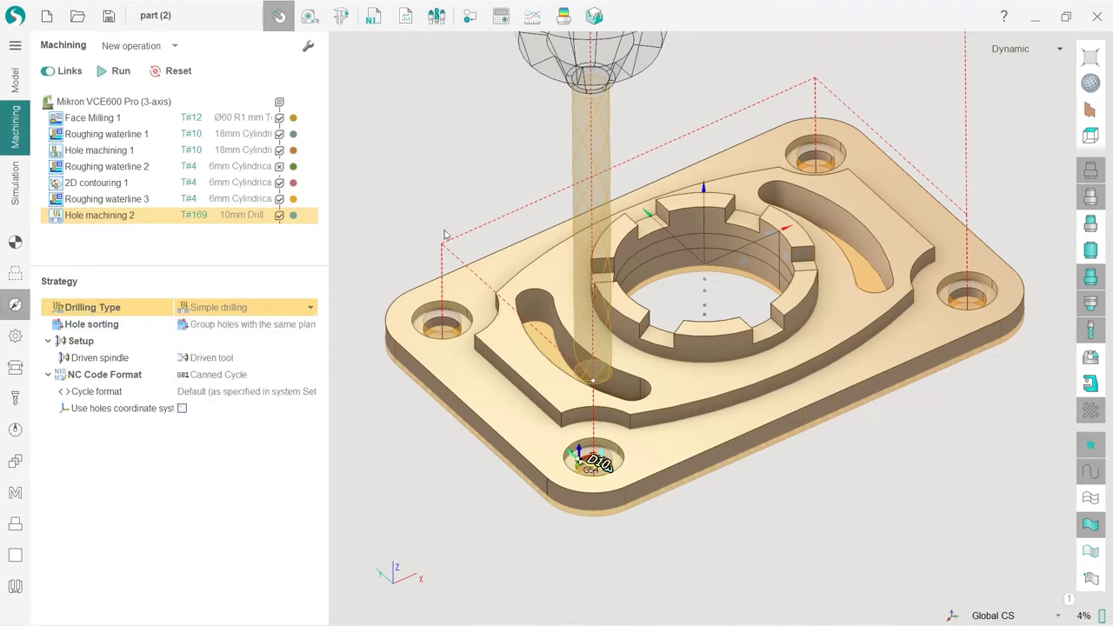
Step: Select the 16 mm counterbore walls of all four corner holes and add a 2D contouring operation for them
scroll(644, 456, up, 5)
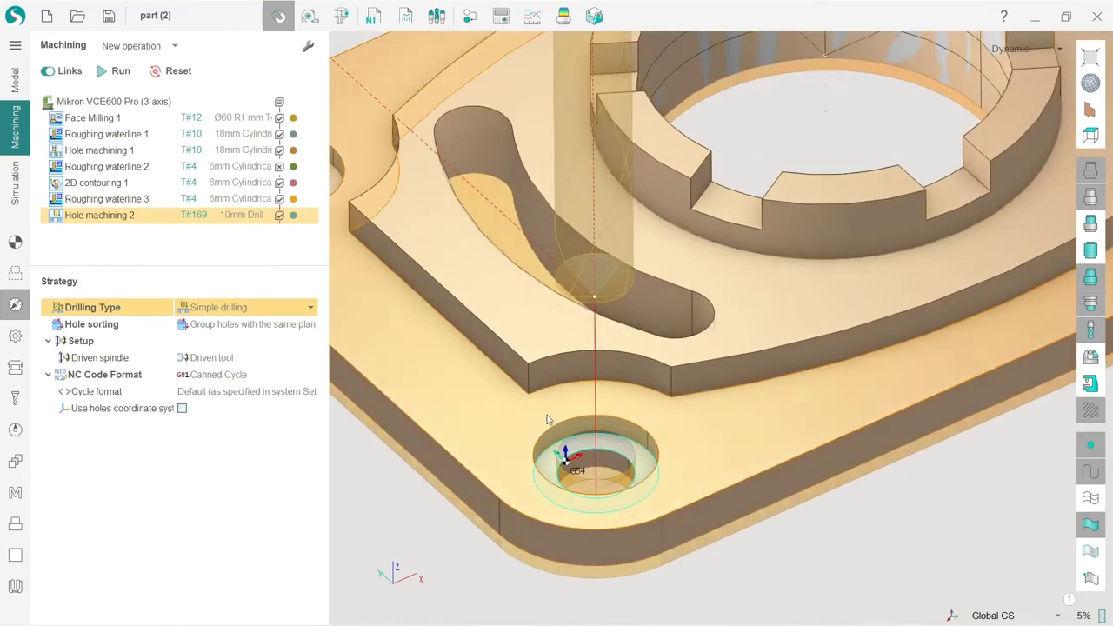
scroll(547, 420, down, 5)
scroll(455, 412, up, 4)
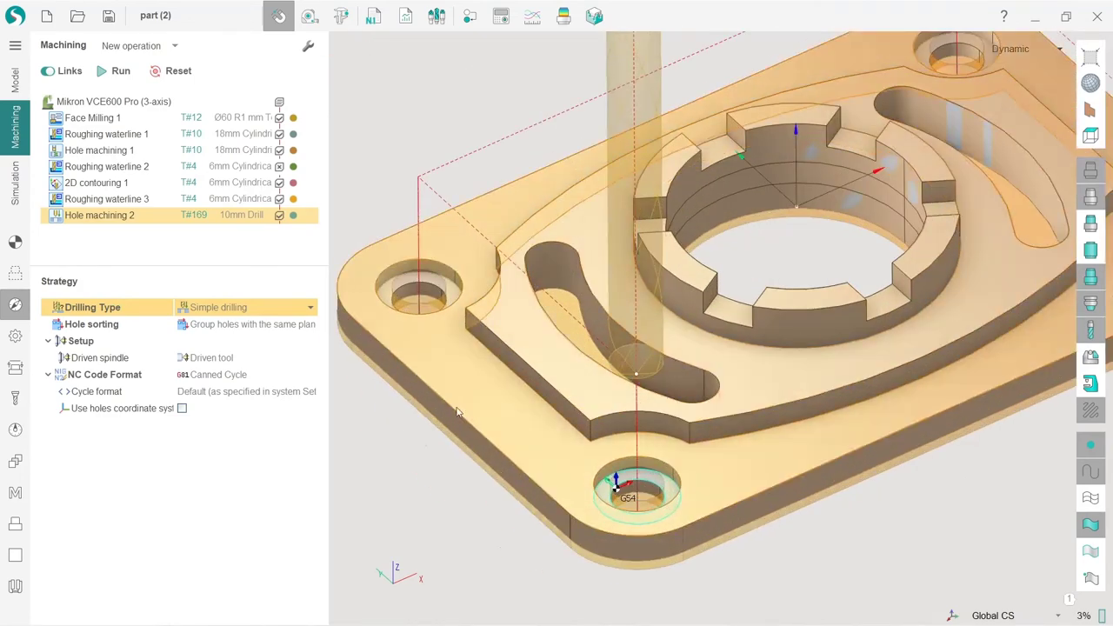
double_click(425, 272)
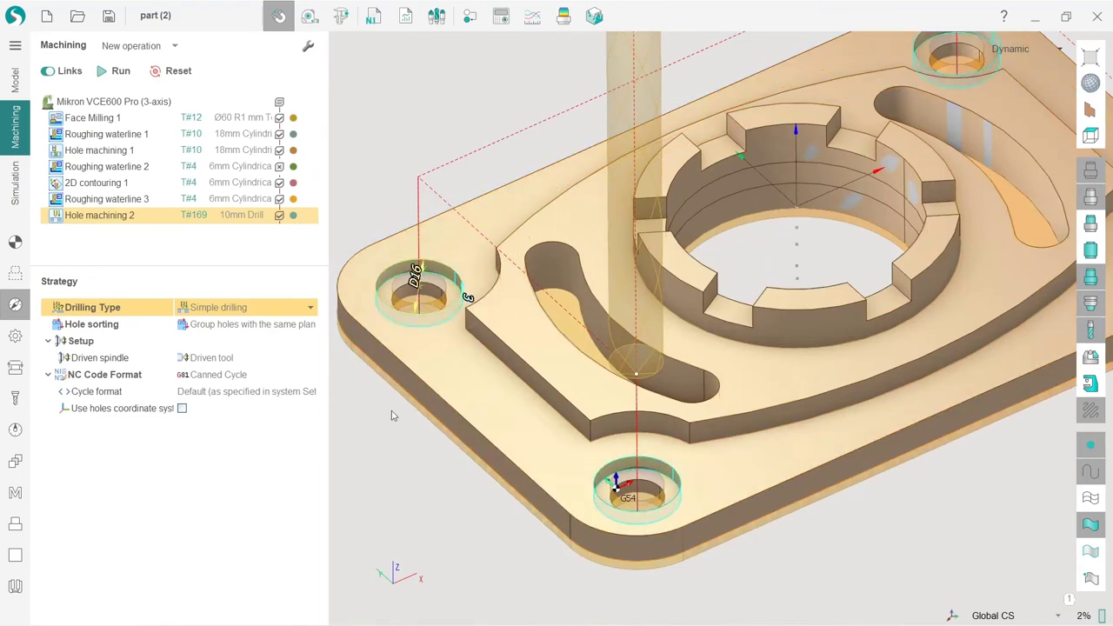
middle_drag(440, 323, 476, 372)
scroll(488, 378, down, 5)
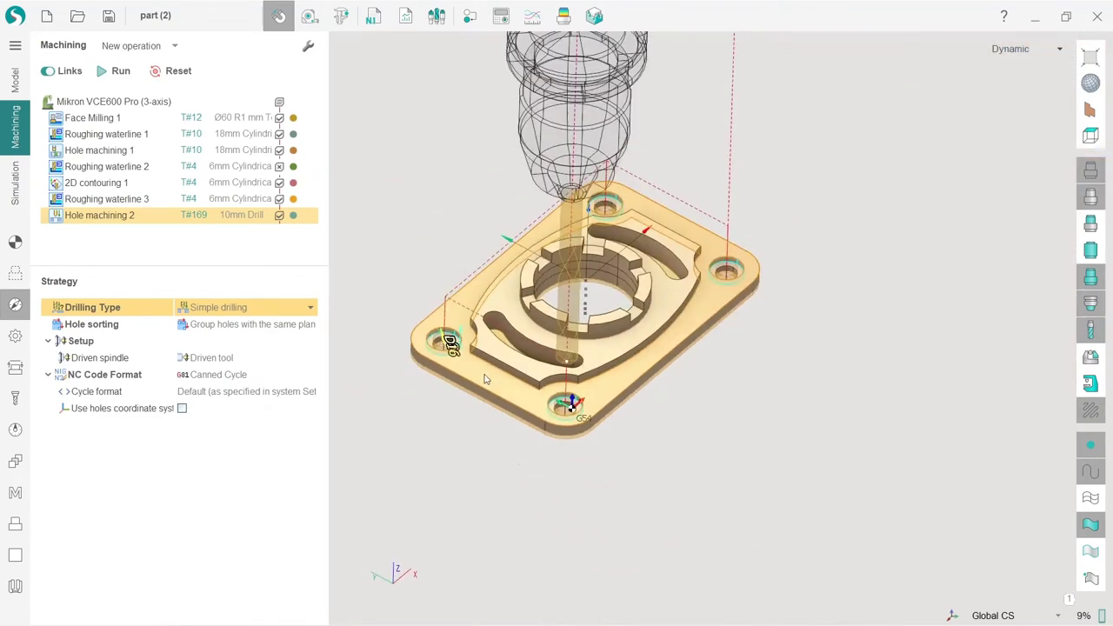
scroll(468, 350, up, 5)
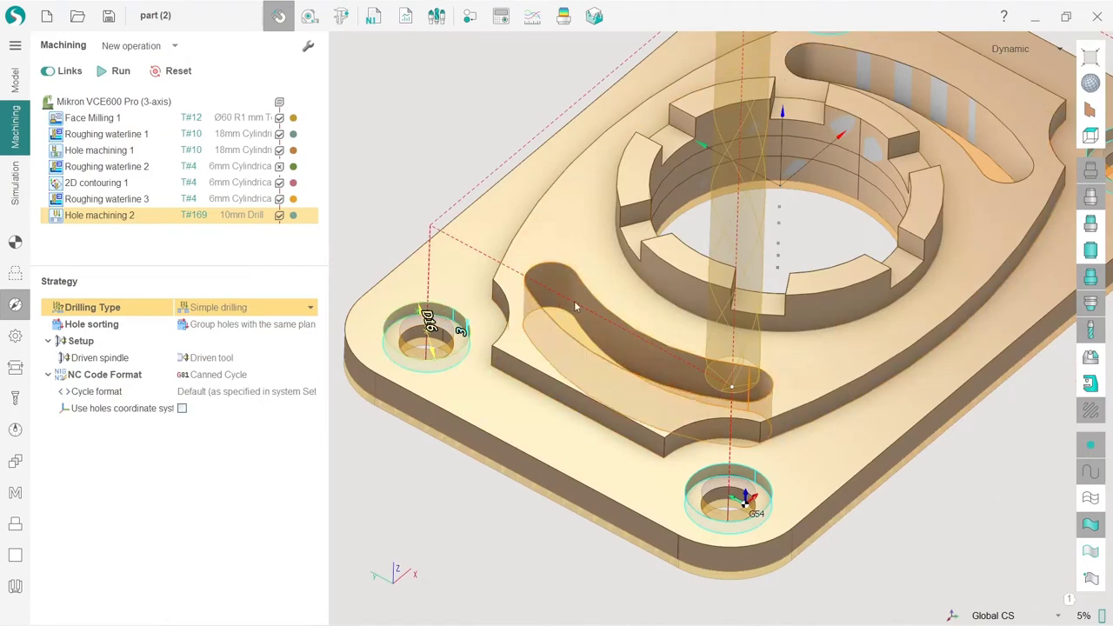
middle_drag(480, 374, 446, 341)
click(174, 46)
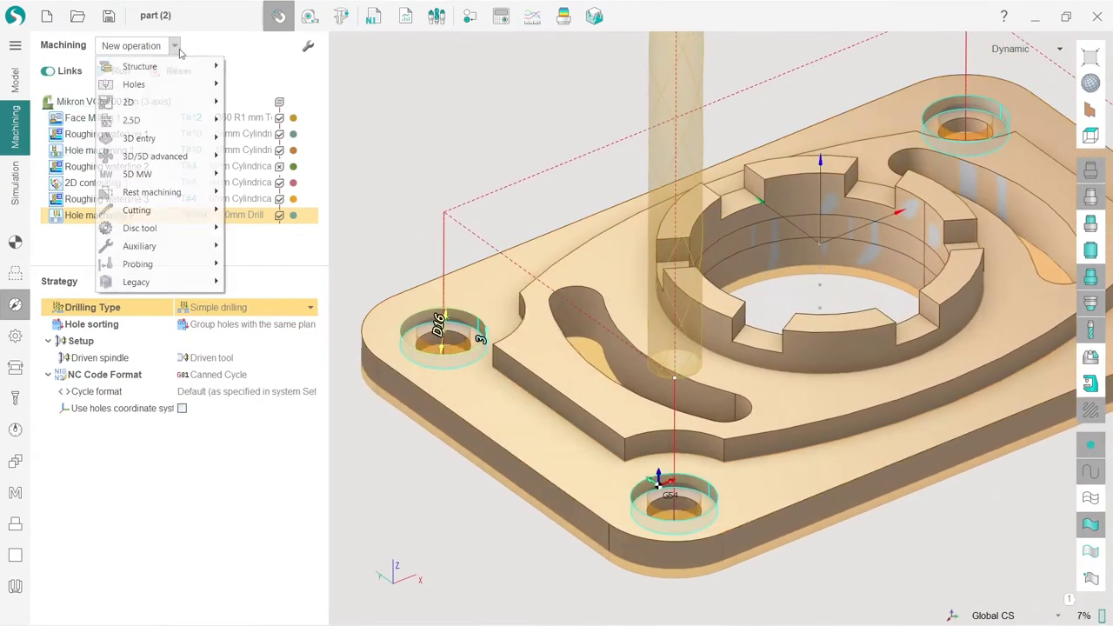
mouse_move(185, 103)
click(287, 138)
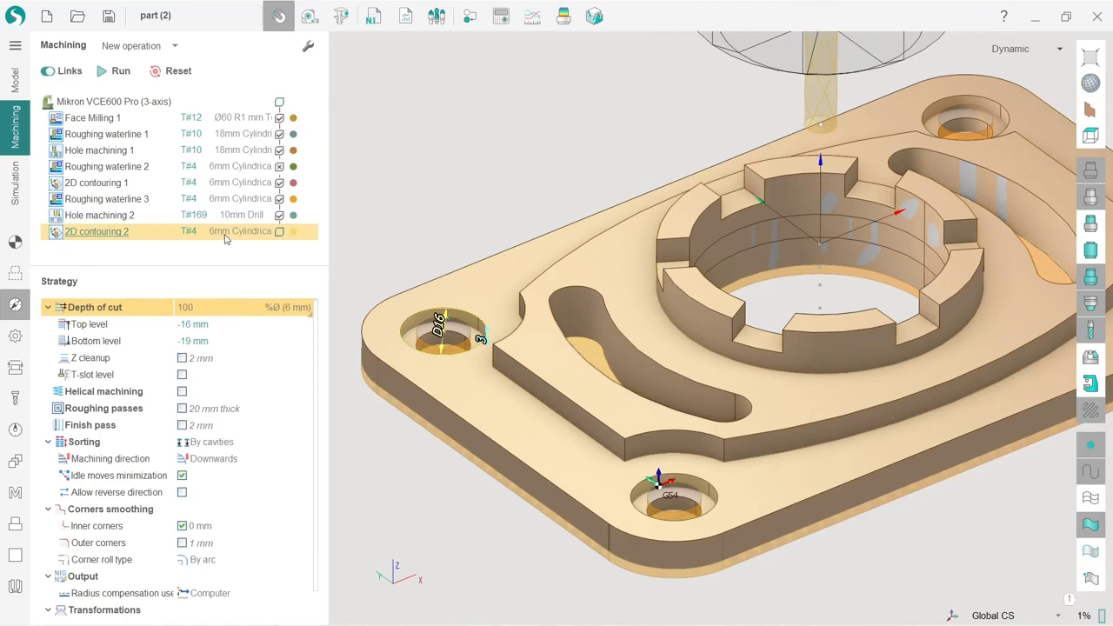
Step: Assign the 8mm Cylindrical mill from the Metric-Low Carbon Steel library to 2D contouring 2, filtering the tools by cylindrical mill
click(225, 234)
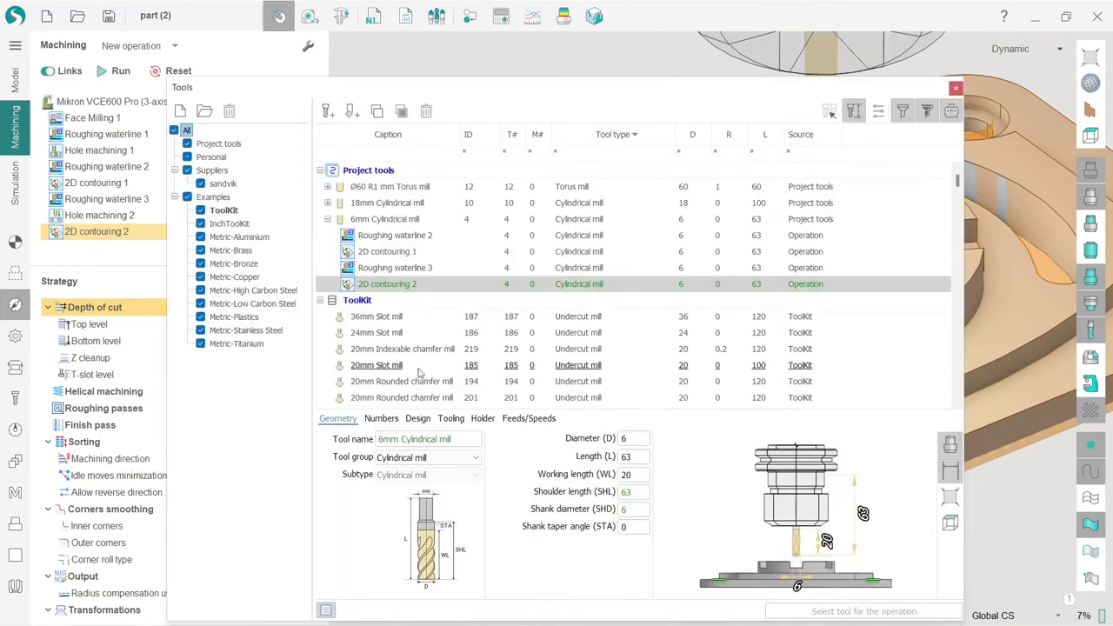
click(619, 153)
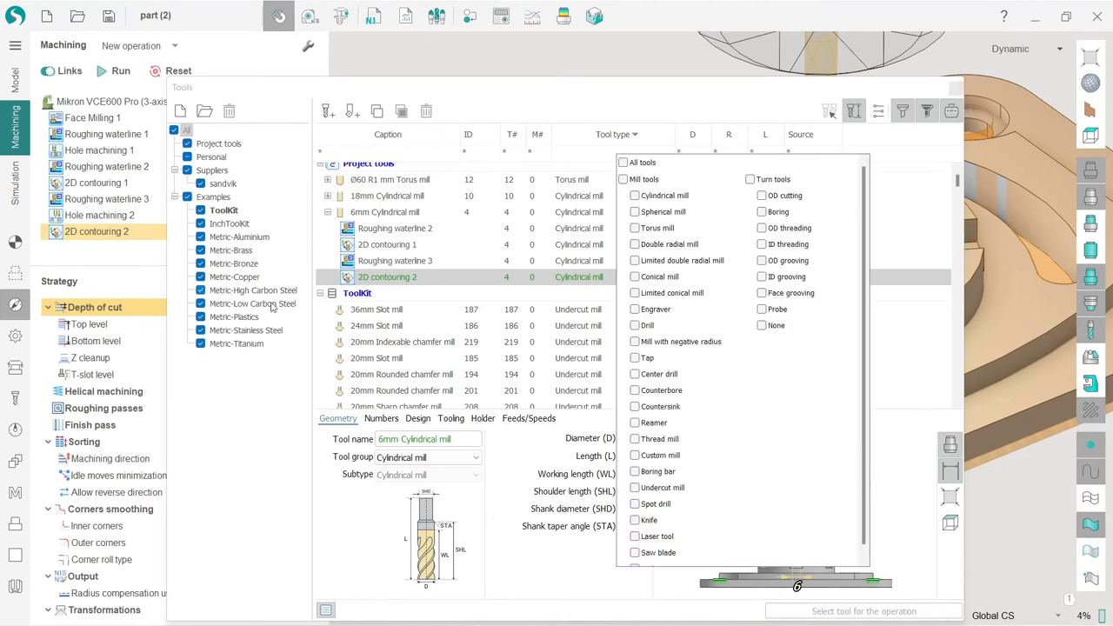
click(273, 306)
click(614, 139)
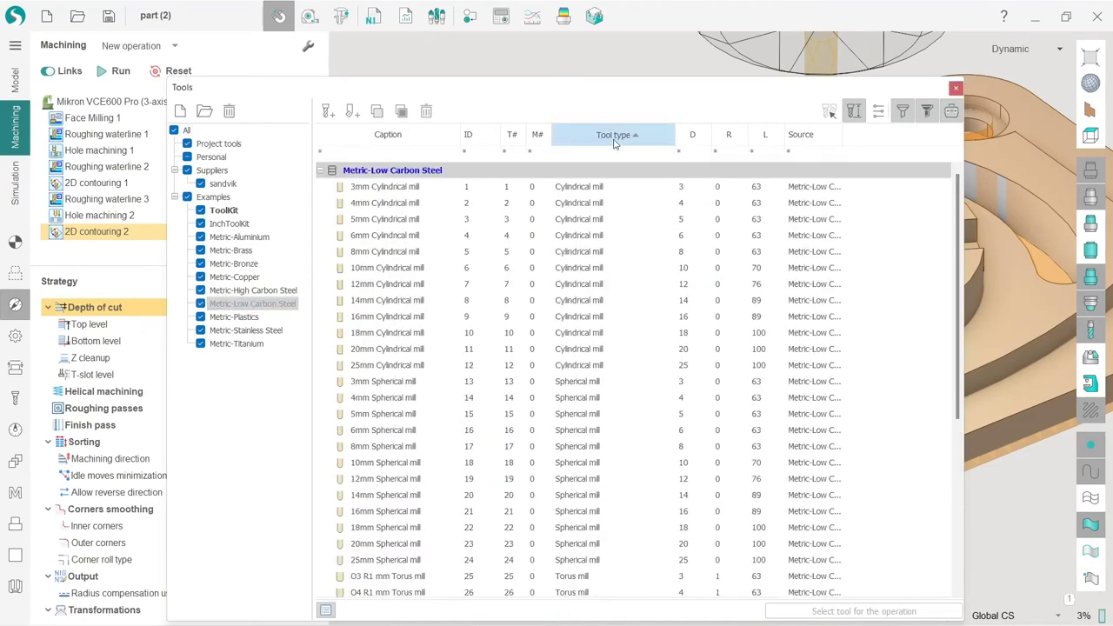
click(565, 186)
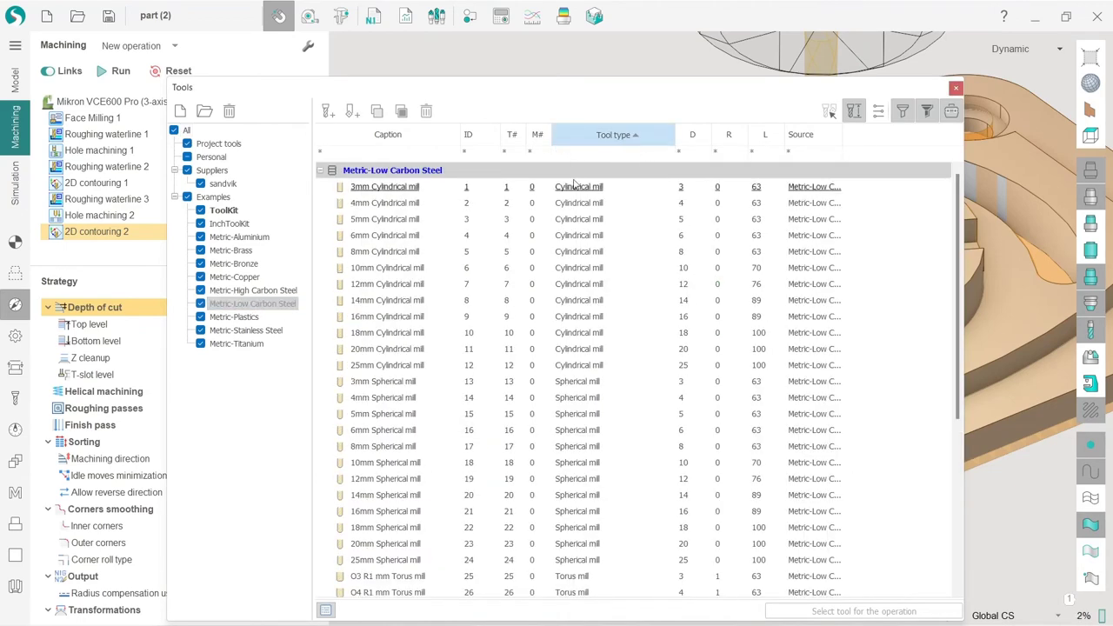
click(558, 144)
click(560, 153)
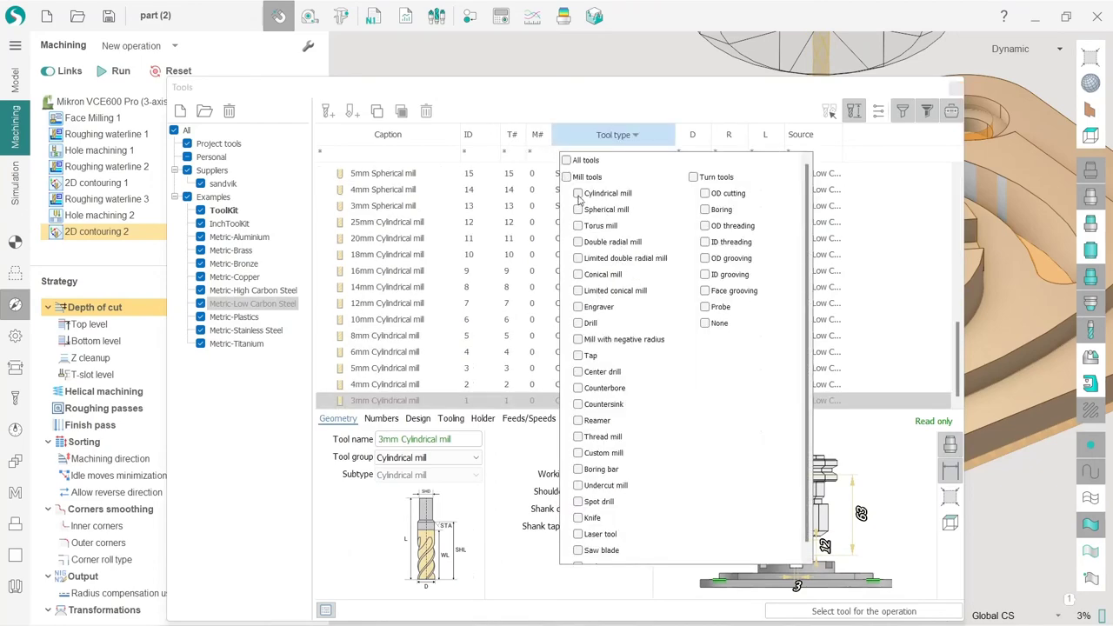
click(578, 194)
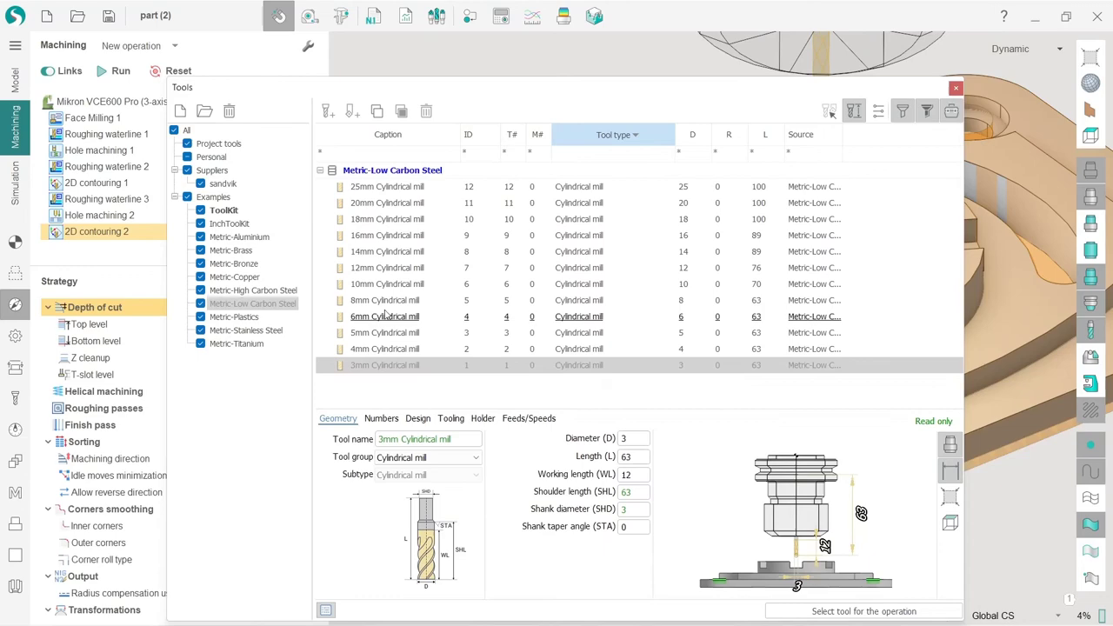
click(384, 300)
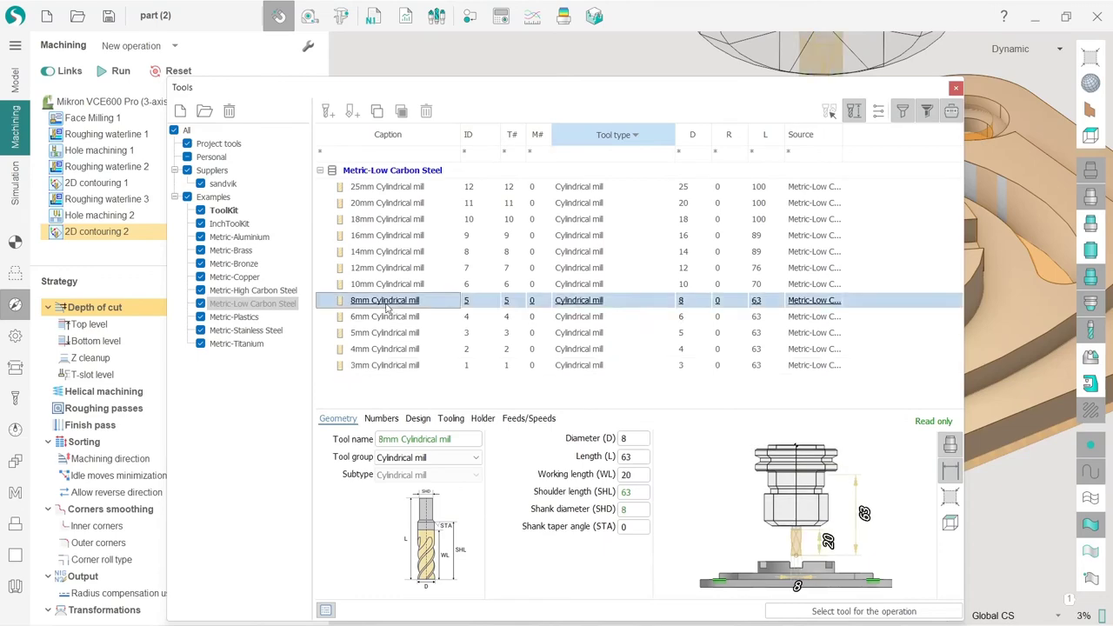
click(811, 611)
Step: In the job assignment of 2D contouring 2, set one corner hole's approach to a 180° arc of radius 2 mm starting at the hole centre
middle_drag(580, 386, 552, 445)
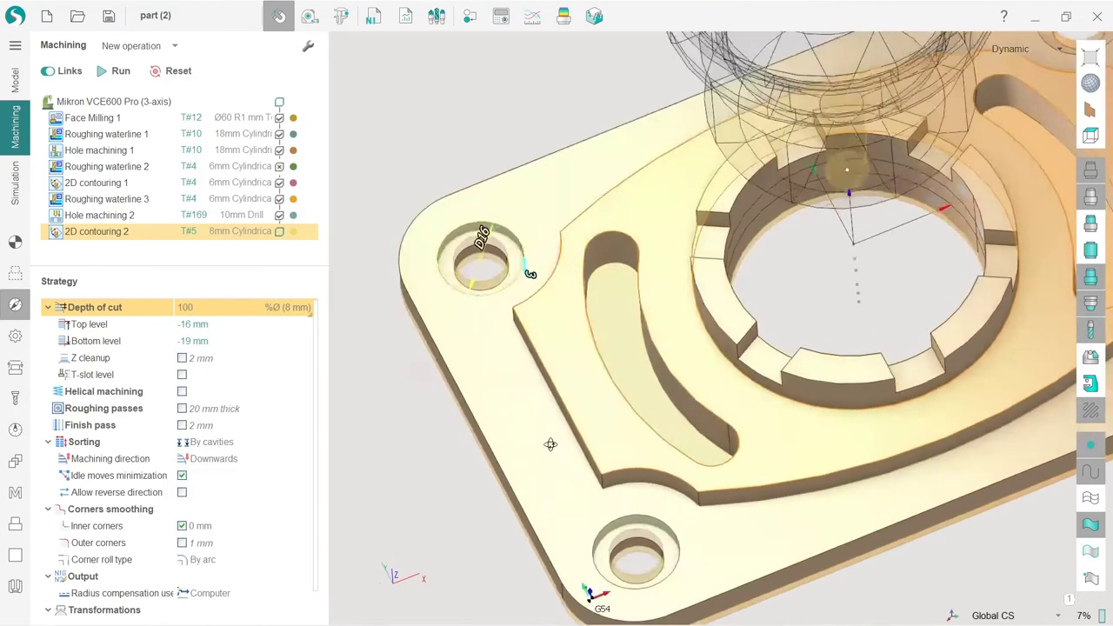
click(15, 273)
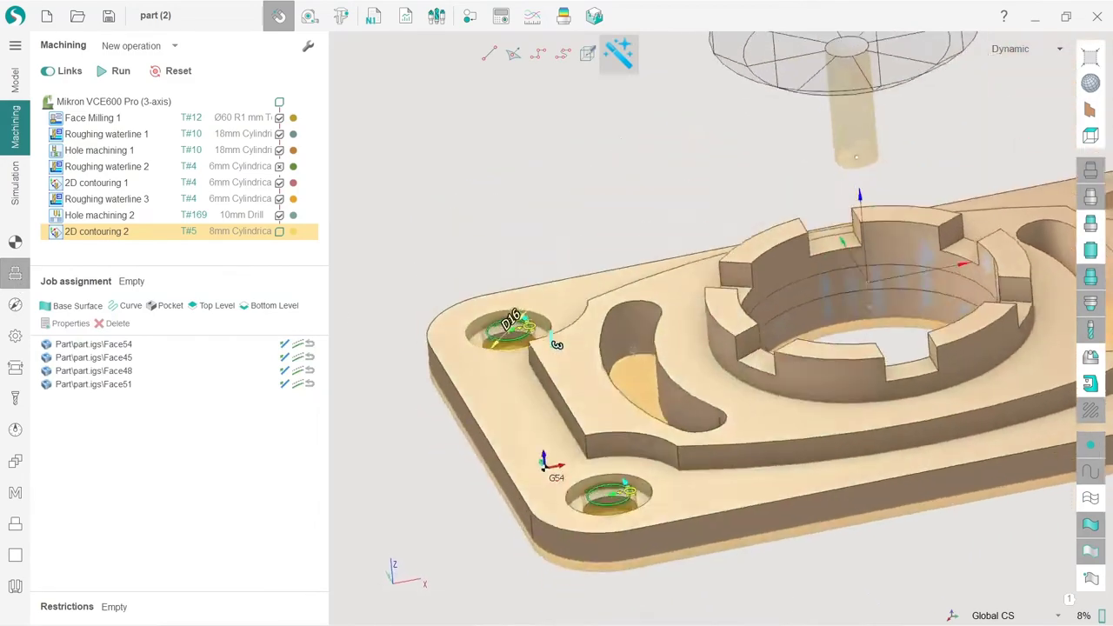
middle_drag(607, 190, 565, 284)
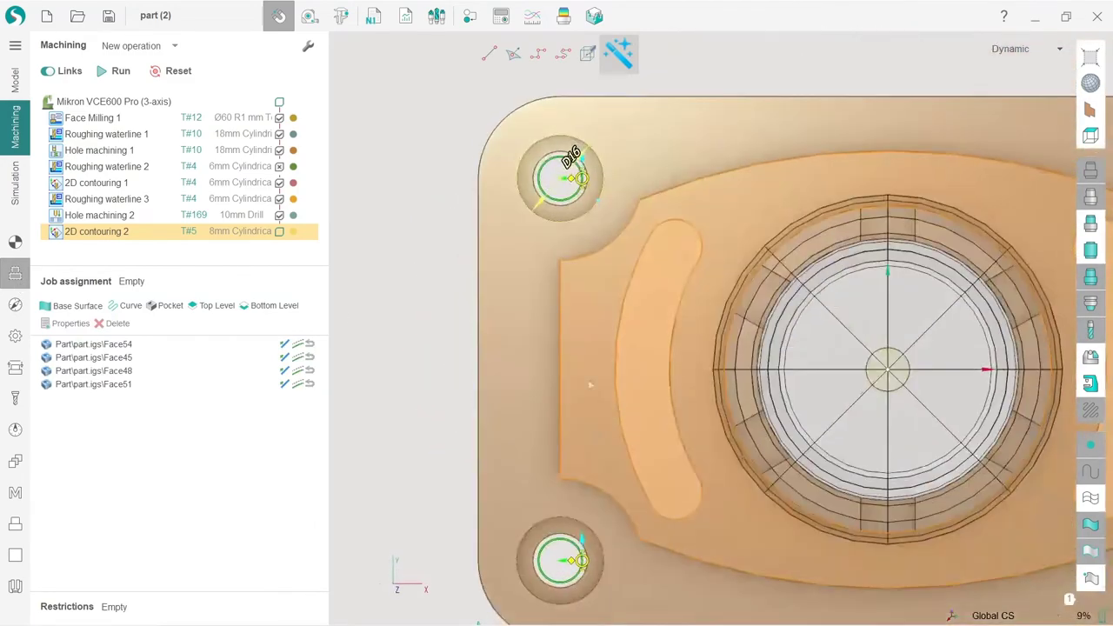
scroll(562, 276, down, 5)
scroll(559, 228, up, 6)
scroll(565, 240, up, 3)
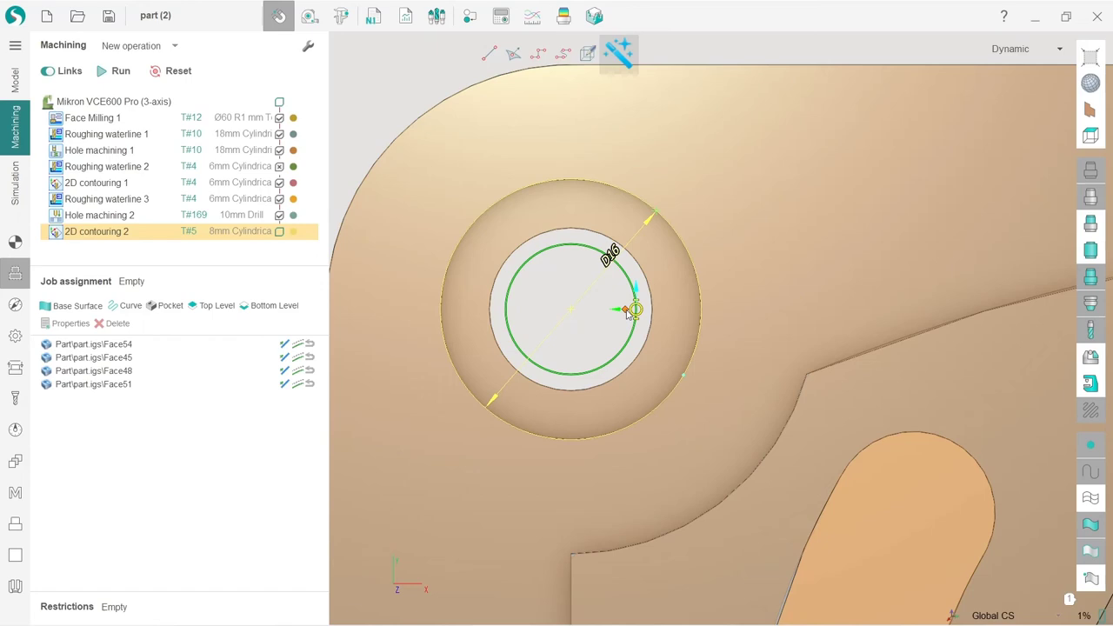
drag(627, 315, 580, 313)
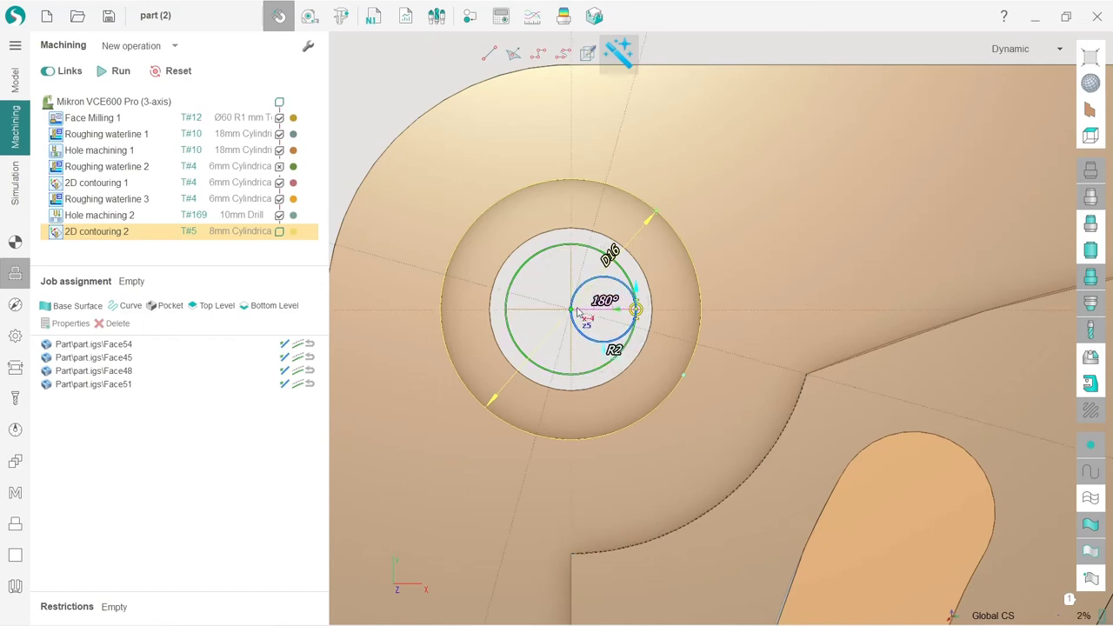
drag(576, 313, 574, 311)
middle_drag(580, 411, 574, 334)
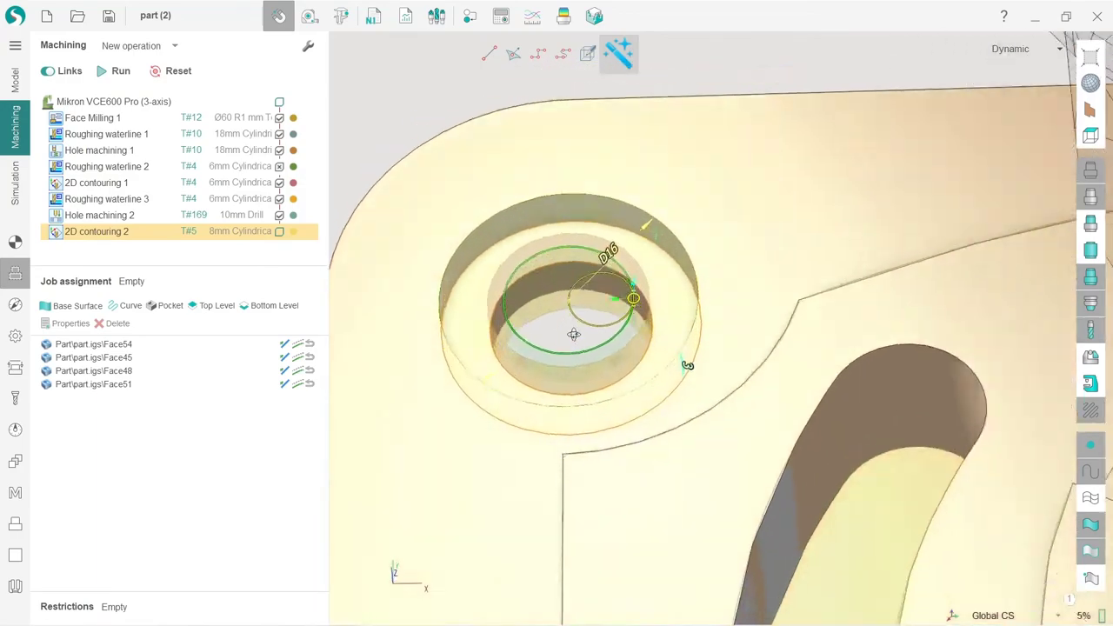
Step: Inspect the contours and approach arcs assigned to all four corner counterbores
scroll(537, 327, down, 4)
scroll(538, 327, down, 5)
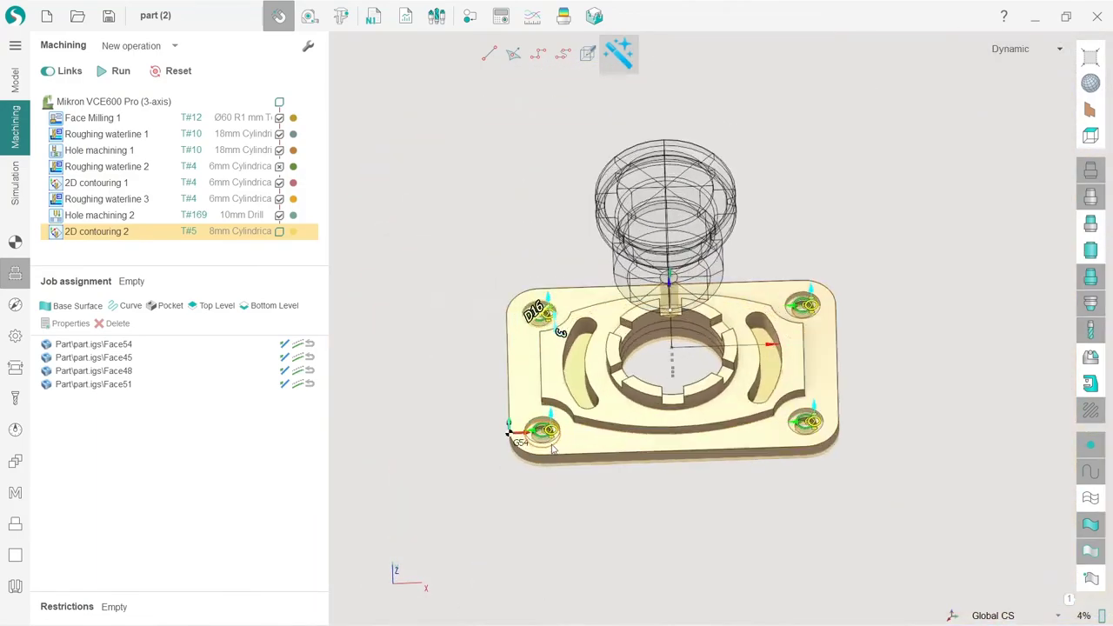
scroll(551, 448, up, 5)
scroll(522, 426, down, 5)
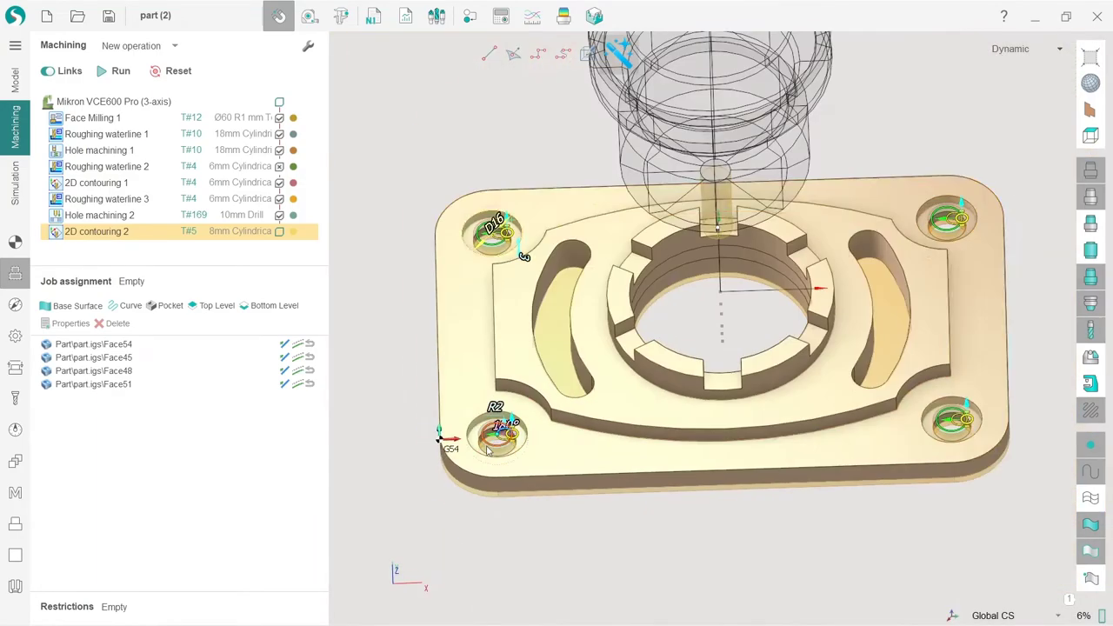
scroll(910, 438, up, 4)
scroll(874, 401, down, 2)
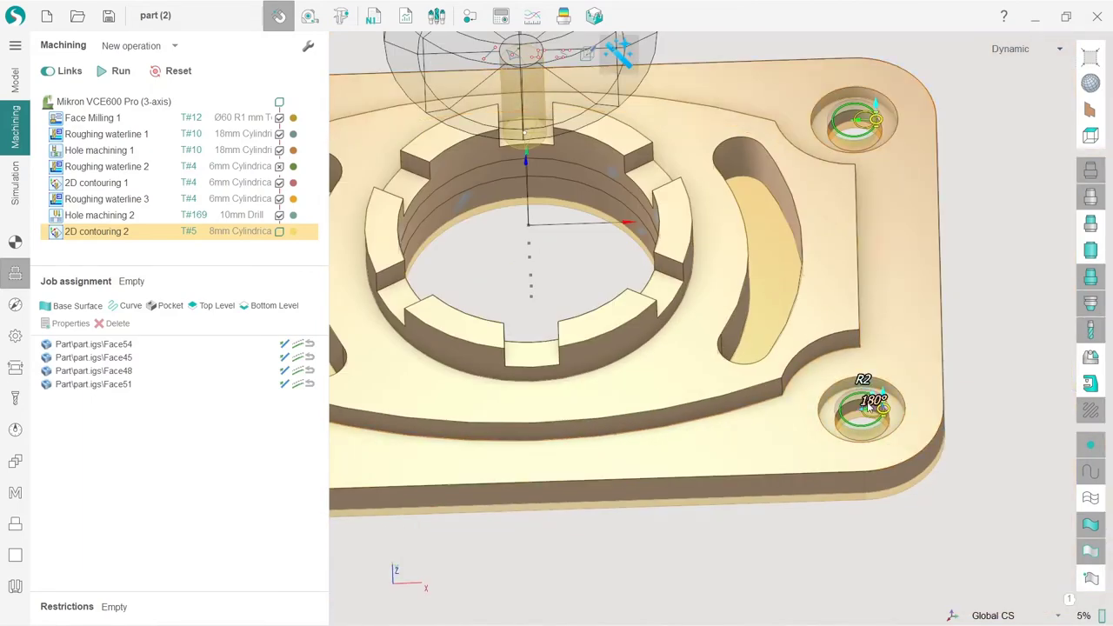
scroll(800, 279, down, 6)
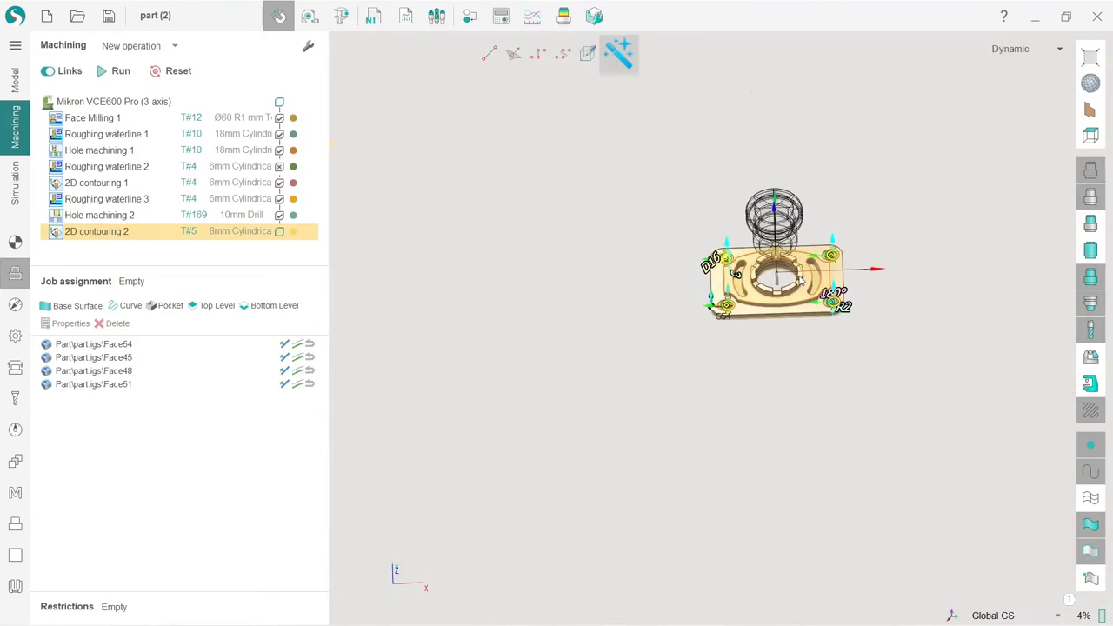
click(626, 59)
scroll(793, 265, up, 2)
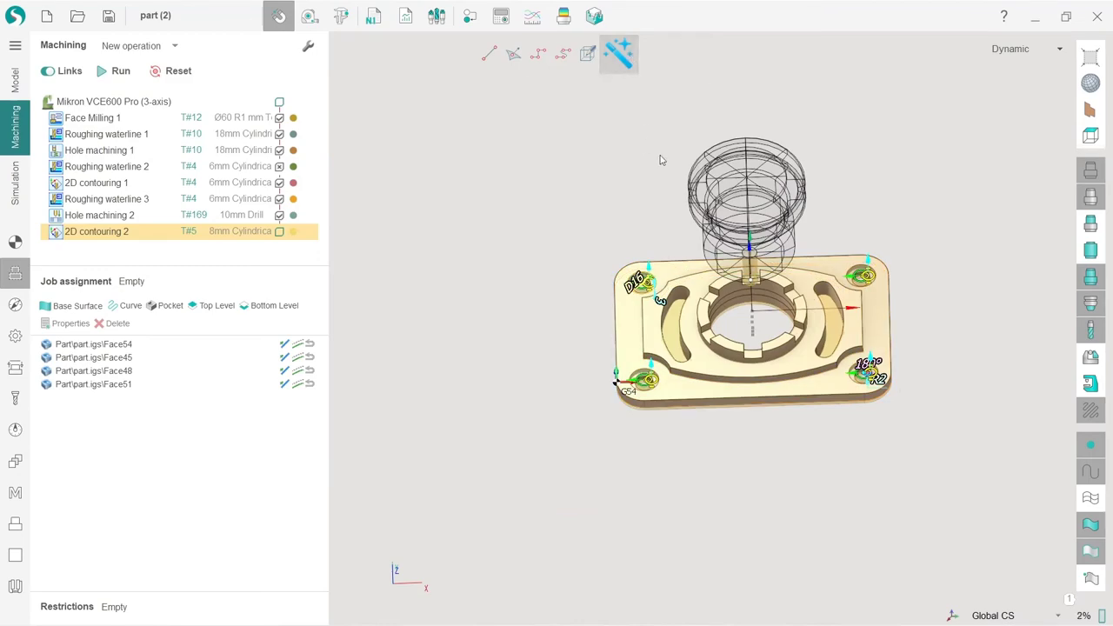
middle_drag(637, 313, 687, 276)
scroll(687, 275, up, 5)
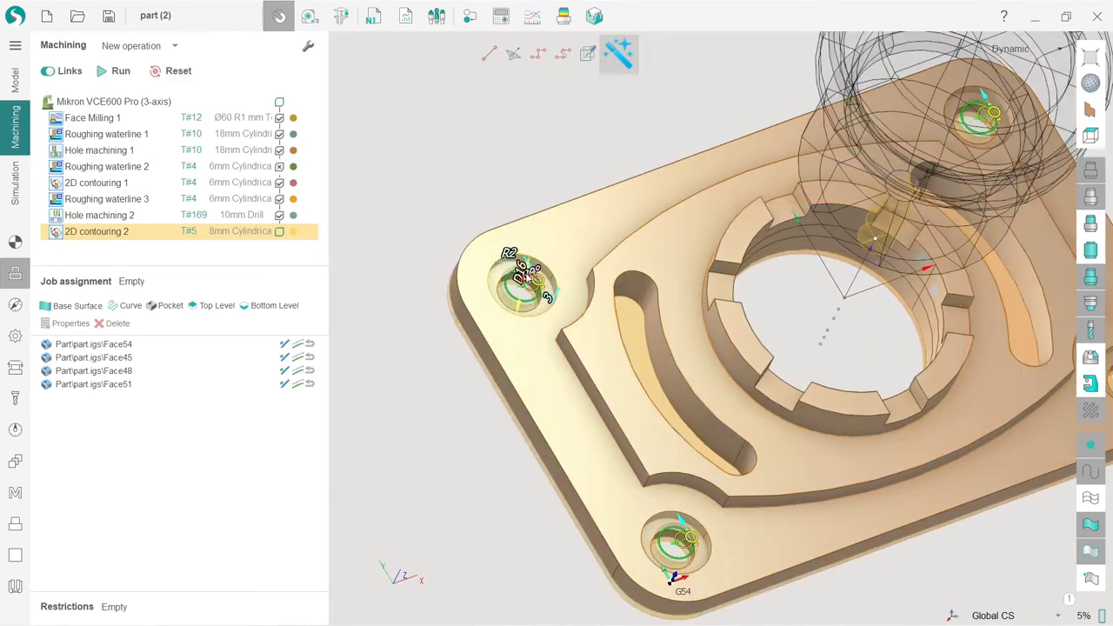
scroll(574, 359, down, 3)
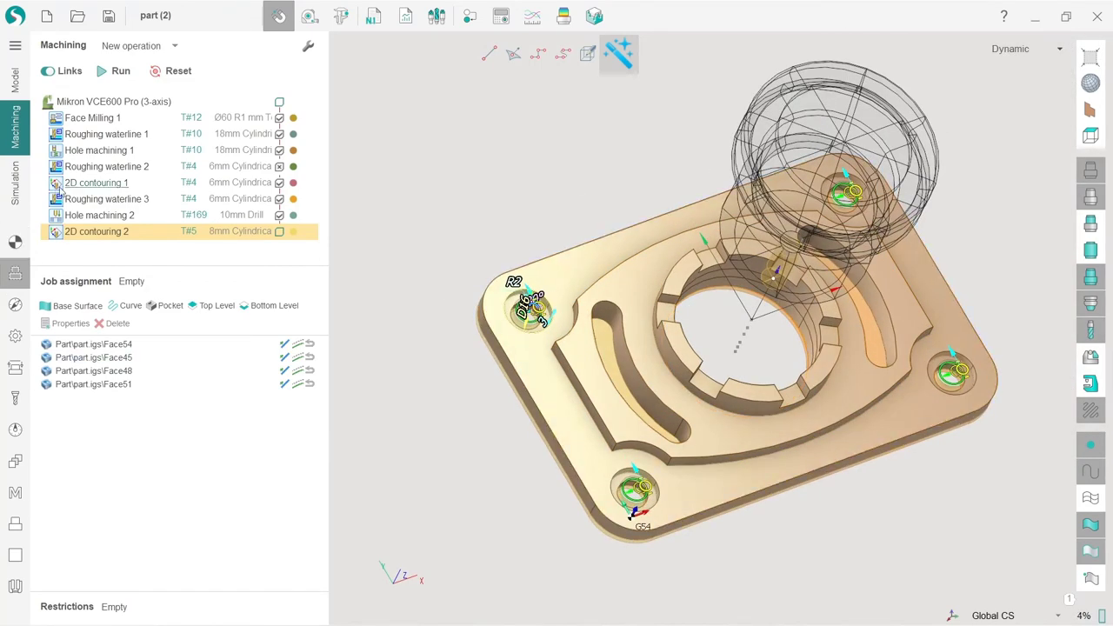
Step: Calculate the toolpath of 2D contouring 2 and reset the machining simulation to the raw workpiece
click(112, 73)
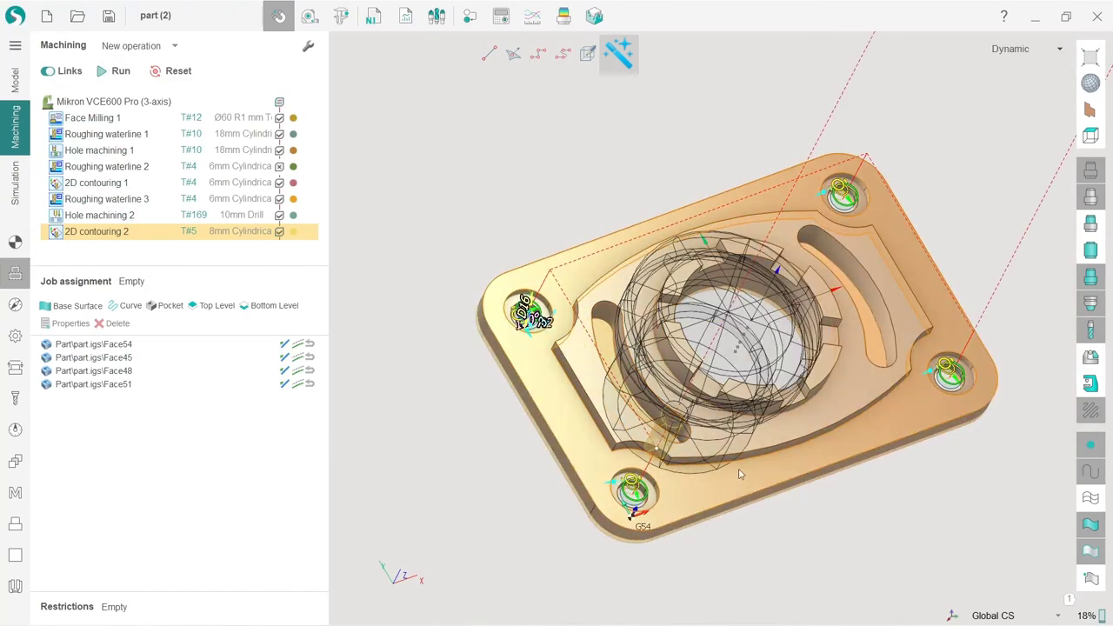
click(16, 196)
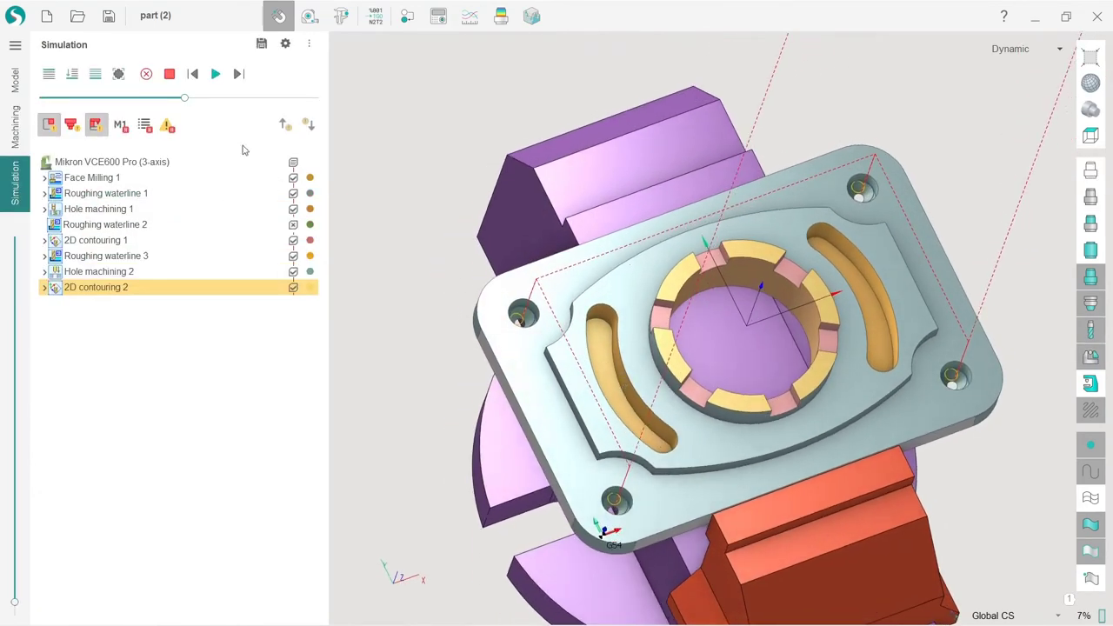
click(148, 75)
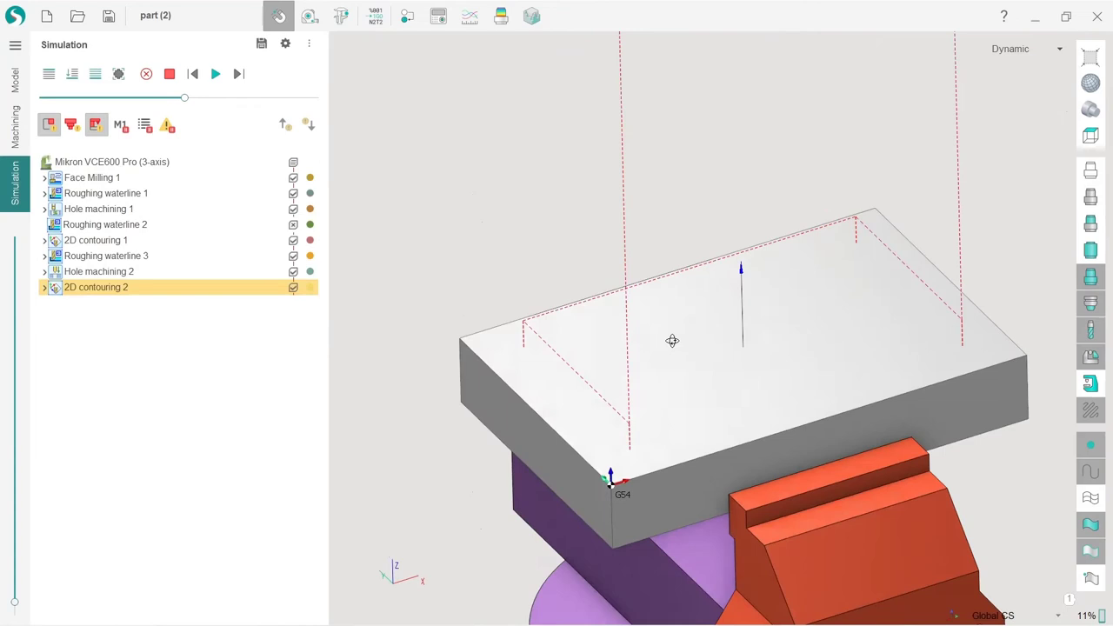
Step: Fast-simulate the machining up to Roughing waterline 3, play the start of that operation, and stop the playback
click(129, 257)
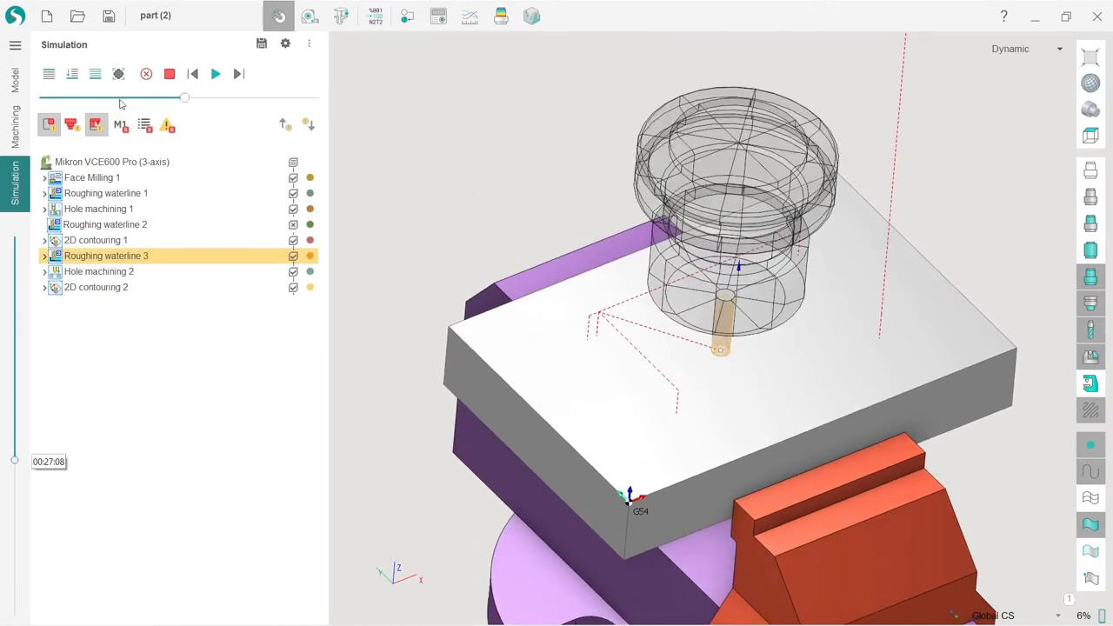
click(73, 75)
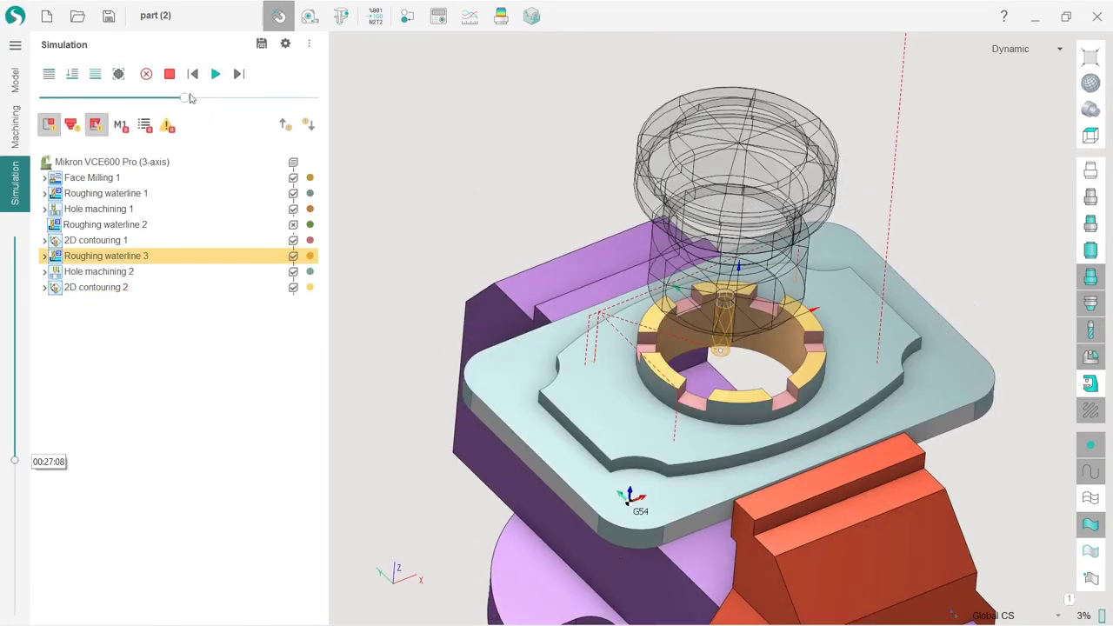
click(215, 74)
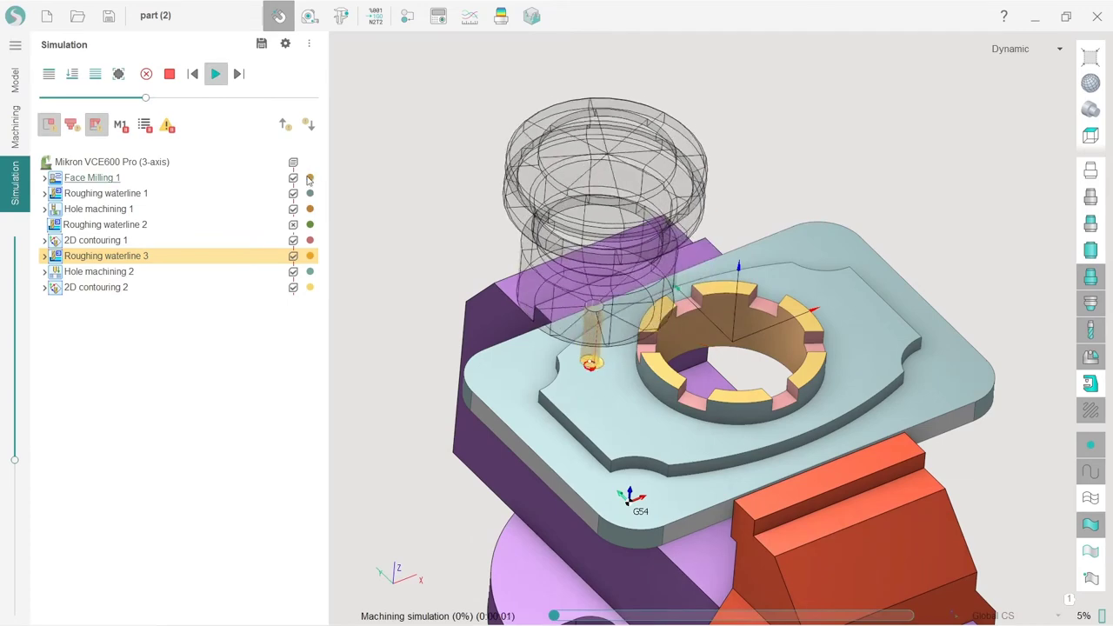
click(169, 75)
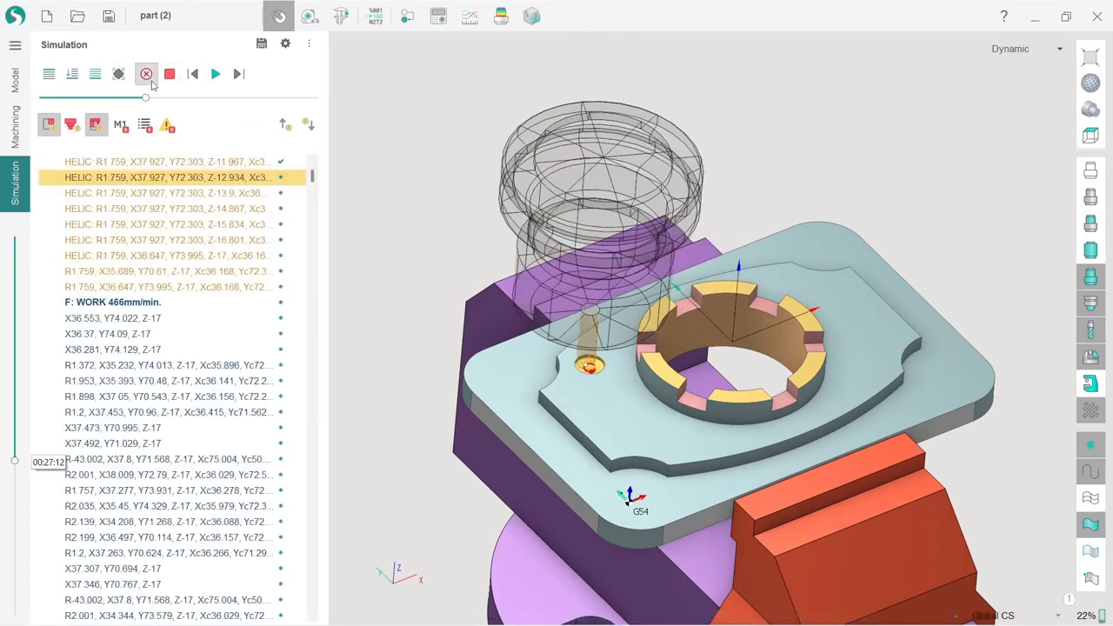
click(95, 125)
click(45, 255)
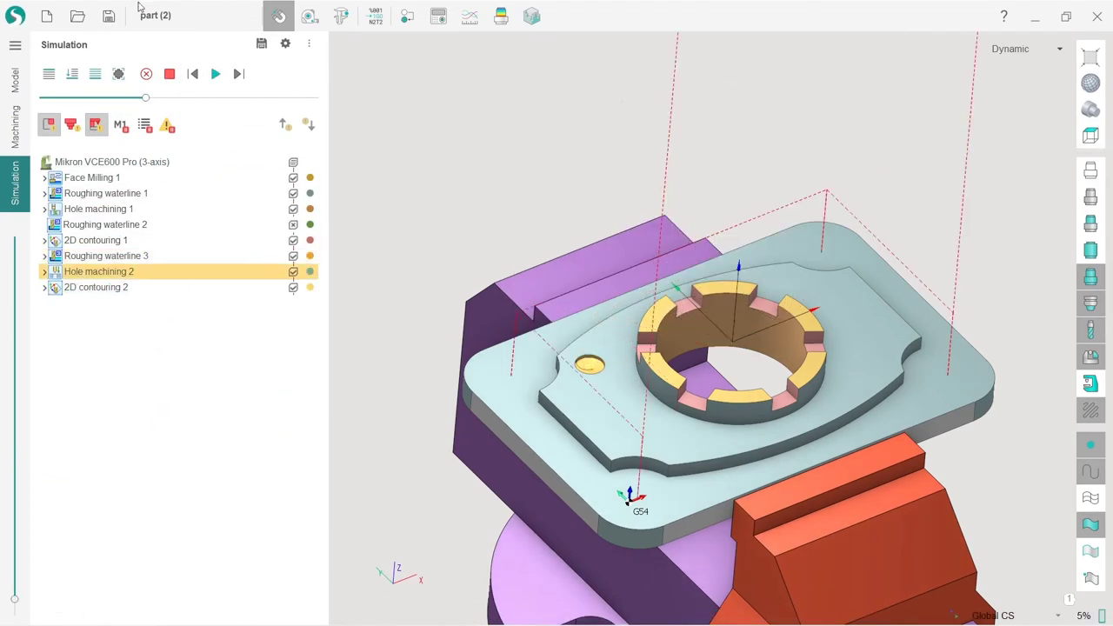
Step: Reset the simulation, fast-simulate up to Hole machining 2, and play the drilling and counterbore contouring, slowing the playback to watch it closely
click(147, 75)
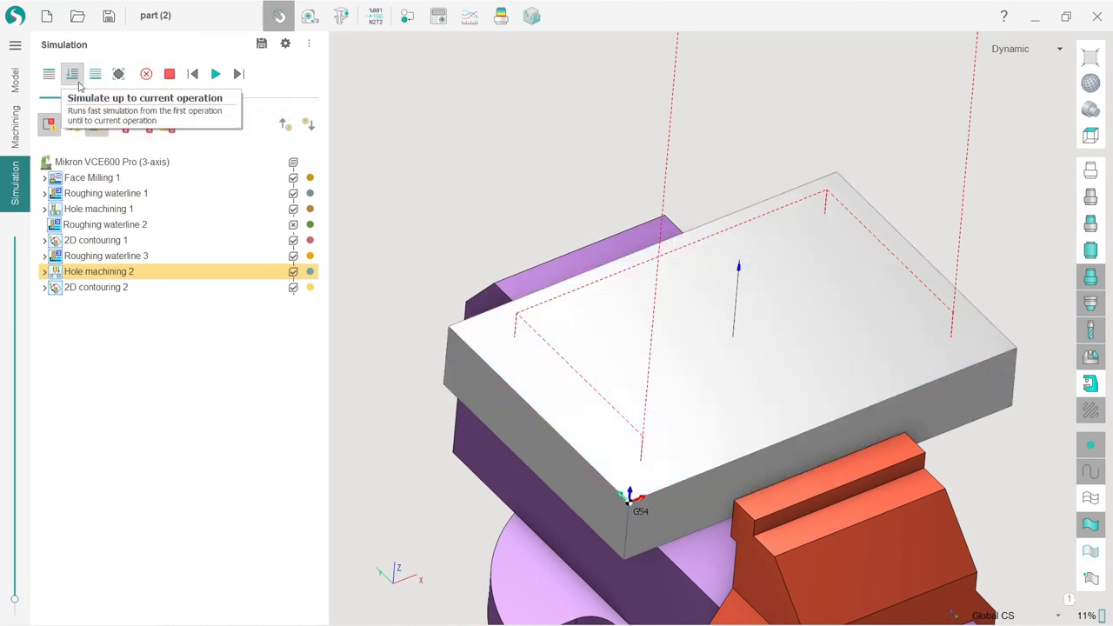
click(77, 79)
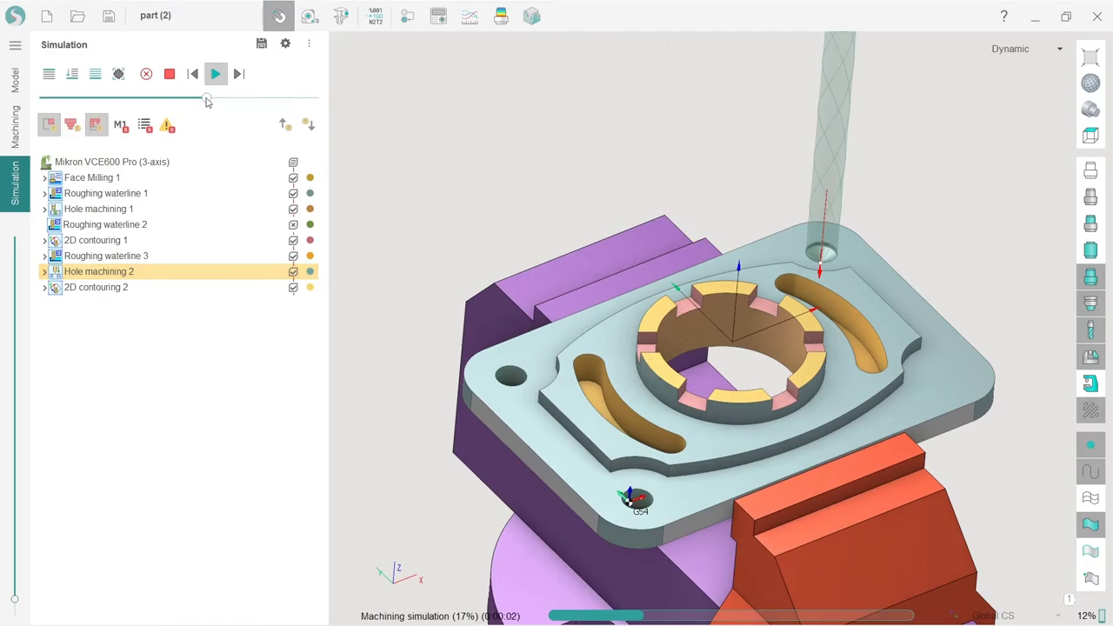
drag(207, 98, 159, 99)
scroll(638, 498, up, 5)
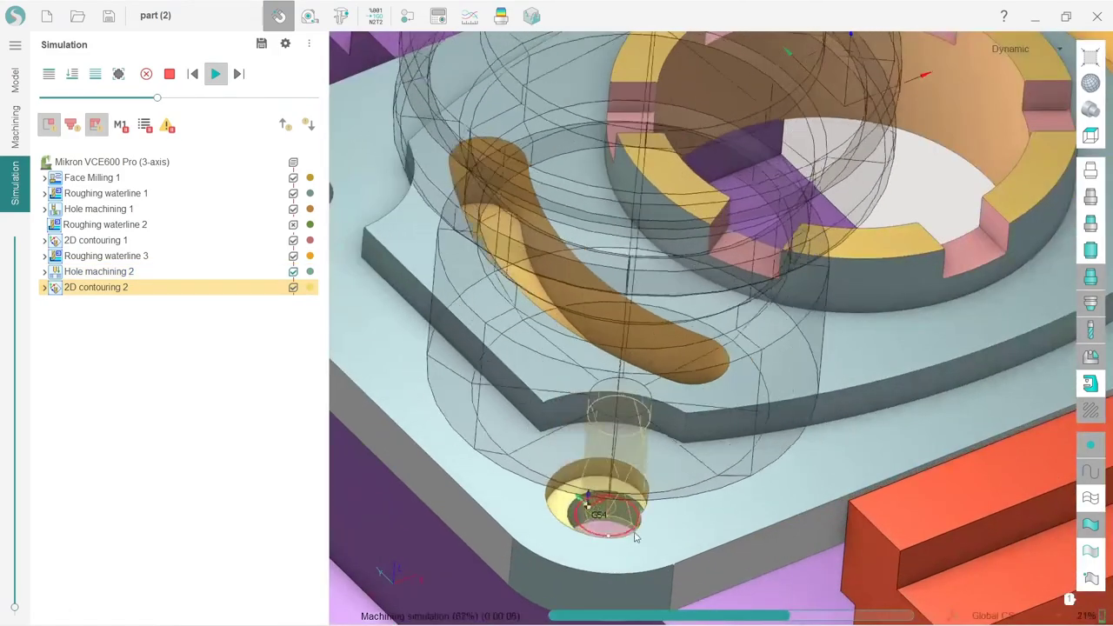
scroll(668, 511, down, 5)
scroll(535, 427, up, 5)
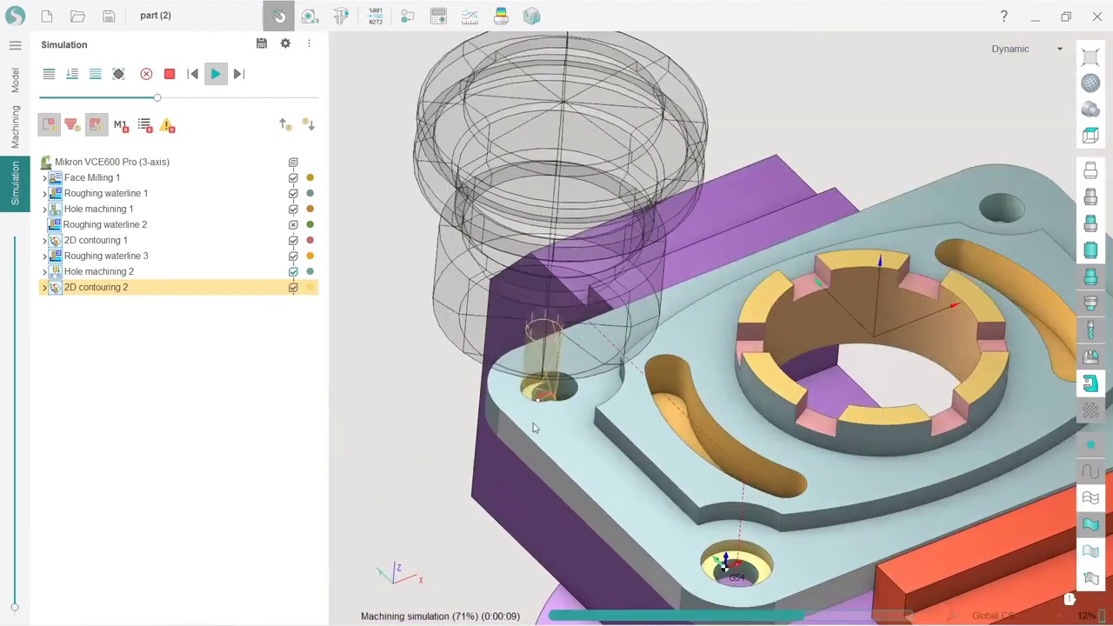